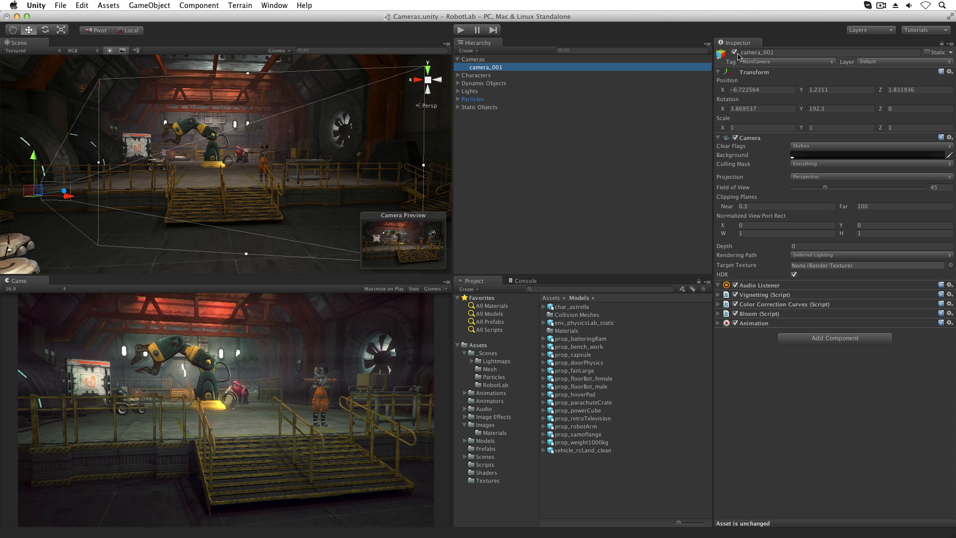
Step: Toggle the active state of camera_001, and select the Main Camera in the new empty scene
{"action": "left_click", "coordinate": [734, 53]}
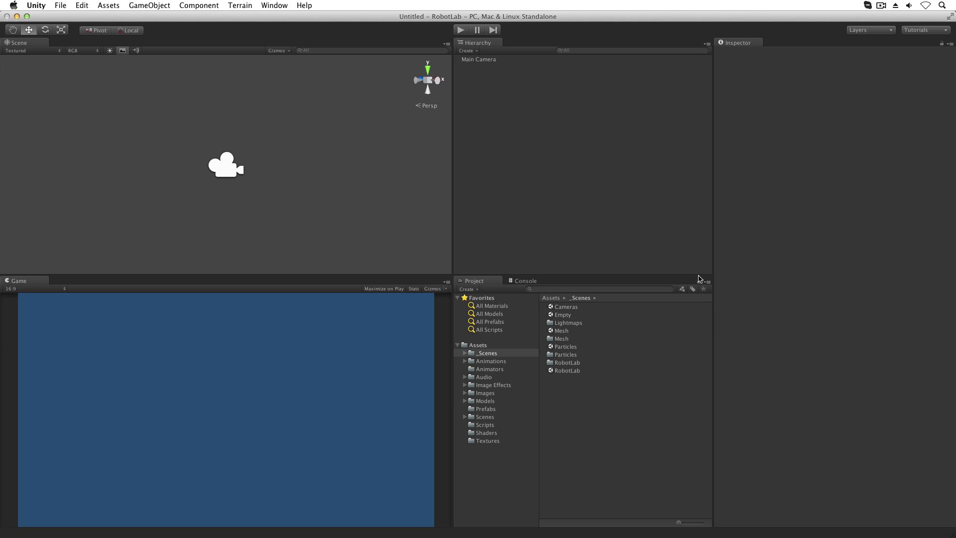
{"action": "left_click", "coordinate": [491, 60]}
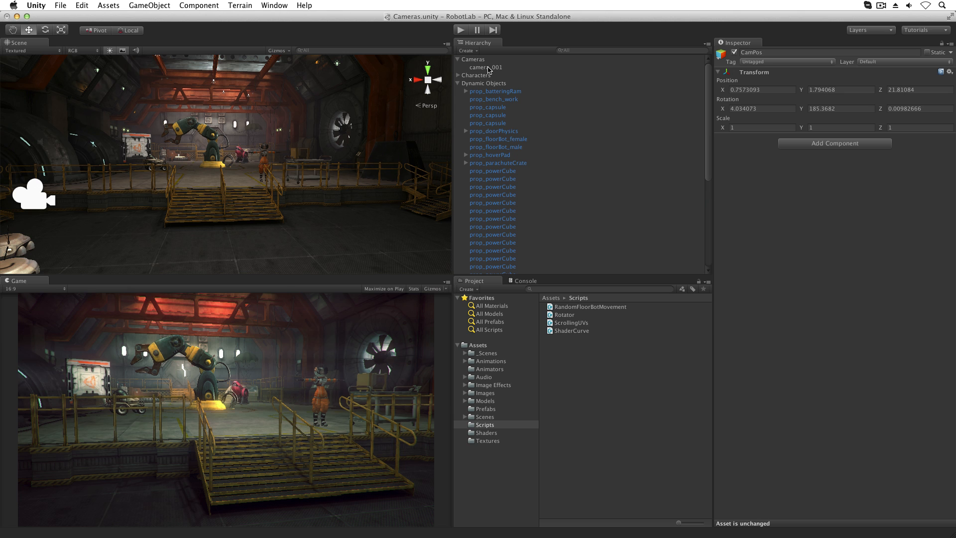
Step: Parent camera_001 to prop_floorBot_male and frame the bot in the scene view
{"action": "left_click_drag", "start_coordinate": [488, 69], "coordinate": [523, 149]}
{"action": "left_click", "coordinate": [515, 141]}
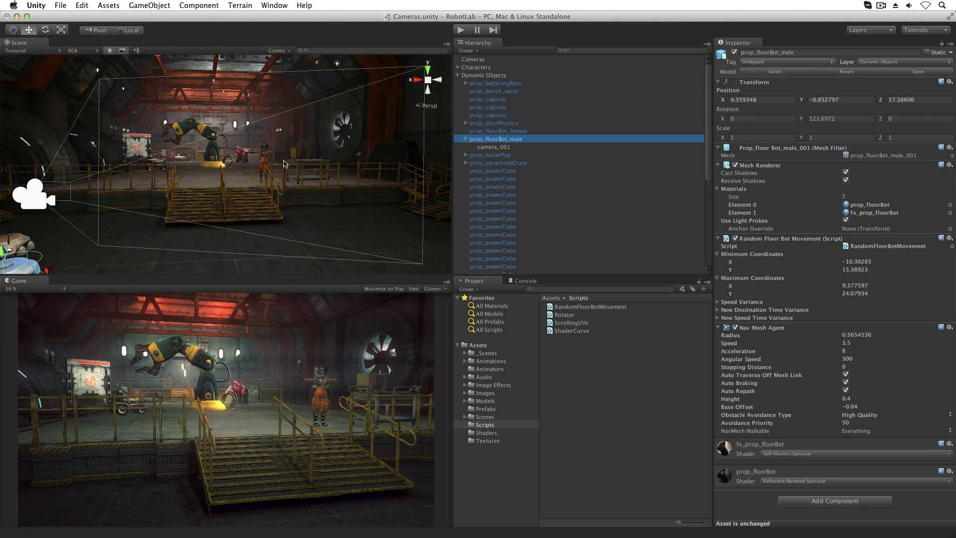
{"action": "key", "text": "f"}
Step: Reset the transform of camera_001, raise it to a Y position of about 0.6 and set Z to 0.04
{"action": "left_click", "coordinate": [494, 146]}
{"action": "left_click", "coordinate": [950, 72]}
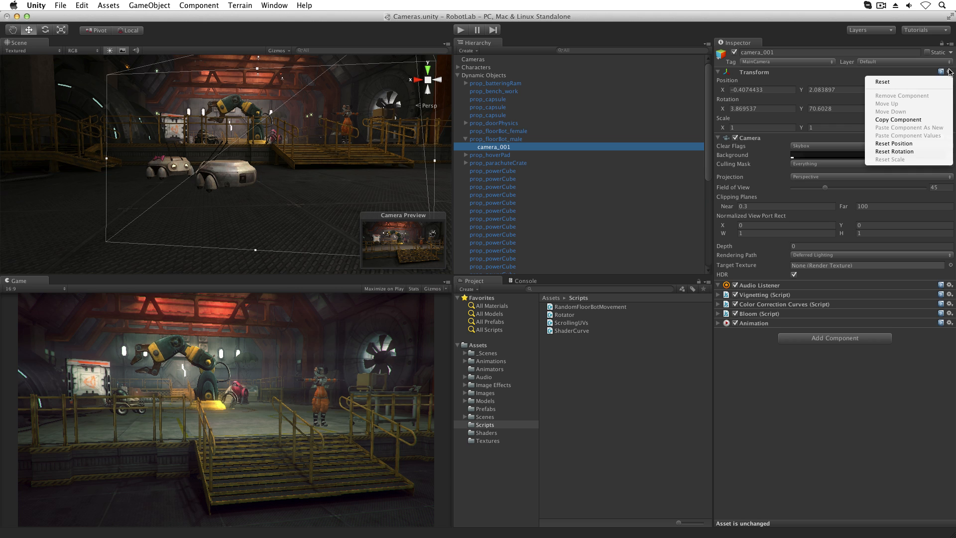
{"action": "left_click", "coordinate": [920, 84]}
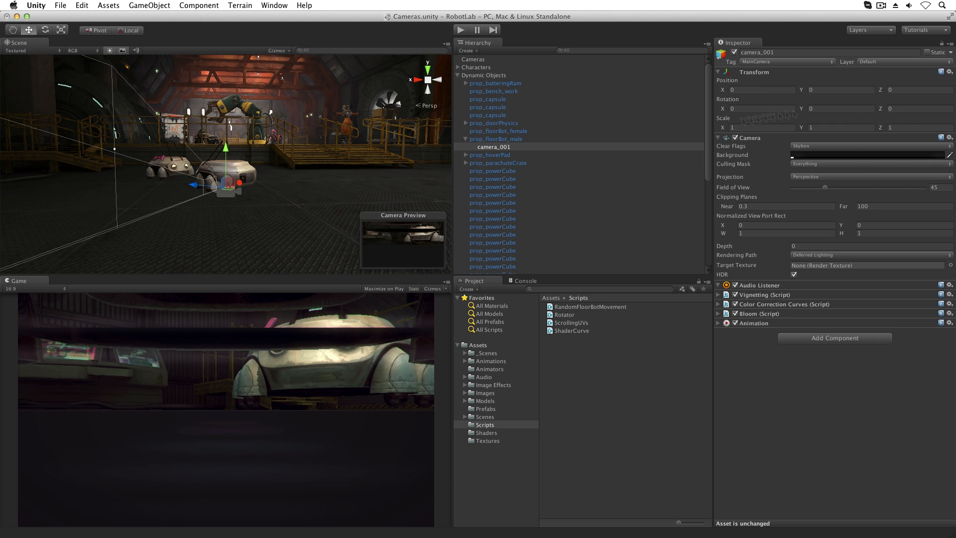
{"action": "left_click_drag", "start_coordinate": [228, 151], "coordinate": [225, 114]}
{"action": "left_click_drag", "start_coordinate": [879, 90], "coordinate": [880, 89]}
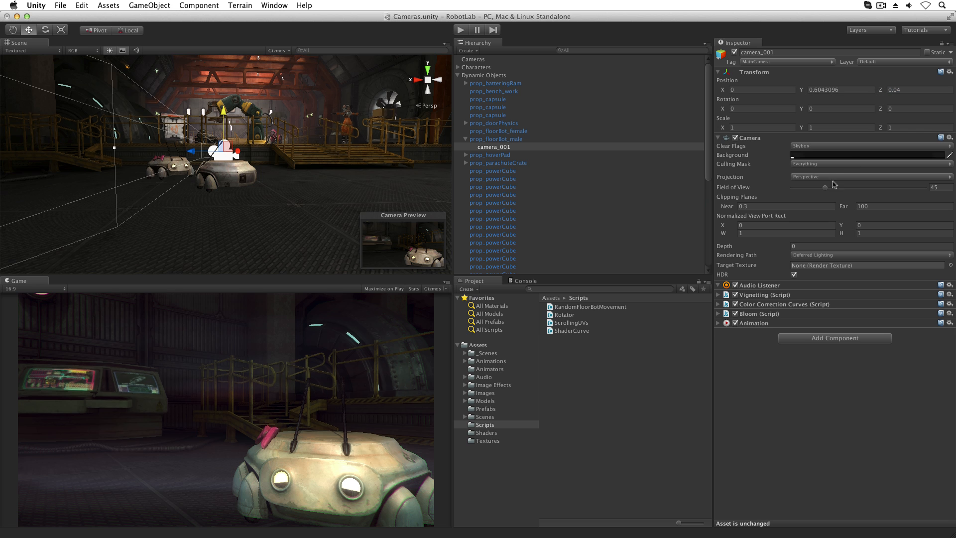
Step: Run the scene and reposition camera_001 above the moving floor bot during play
{"action": "left_click", "coordinate": [463, 30]}
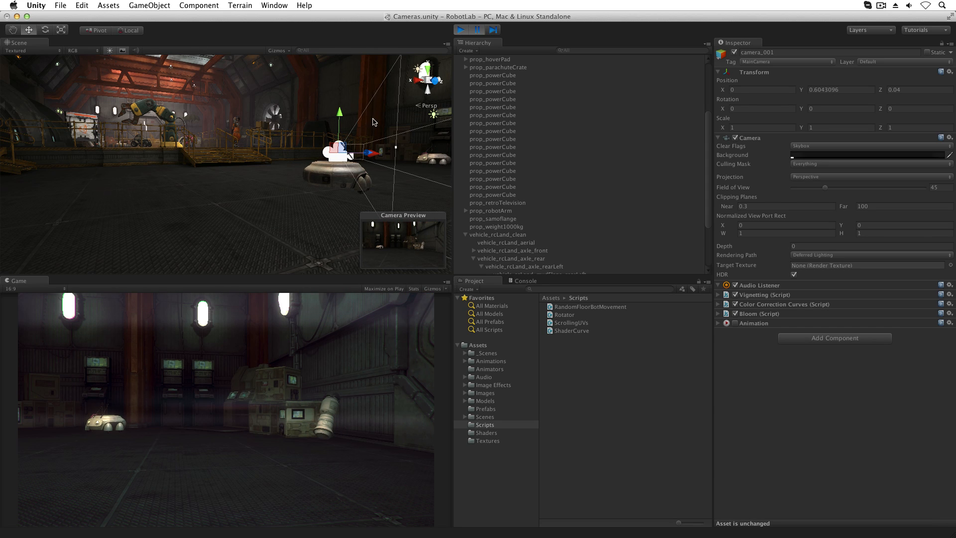
{"action": "left_click_drag", "start_coordinate": [336, 116], "coordinate": [336, 107]}
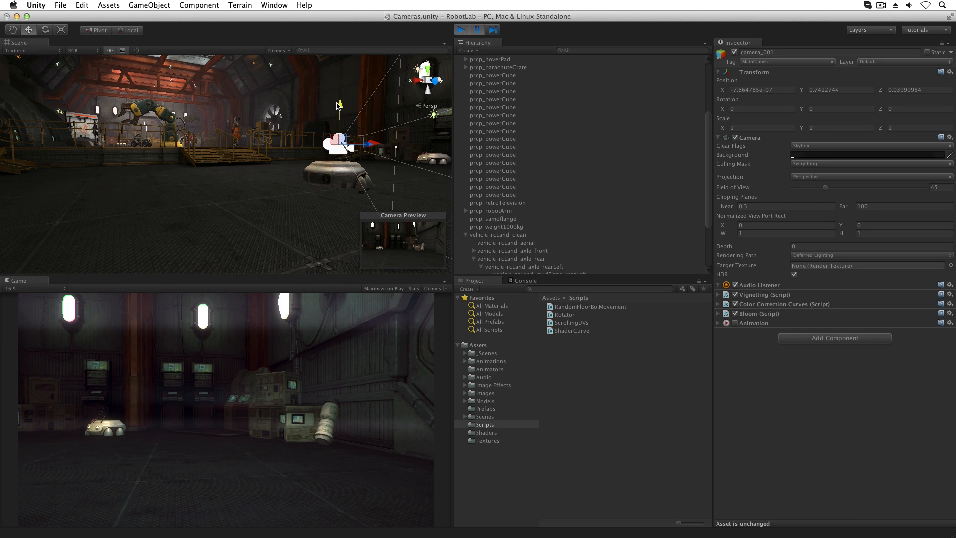
{"action": "left_click_drag", "start_coordinate": [370, 149], "coordinate": [226, 150]}
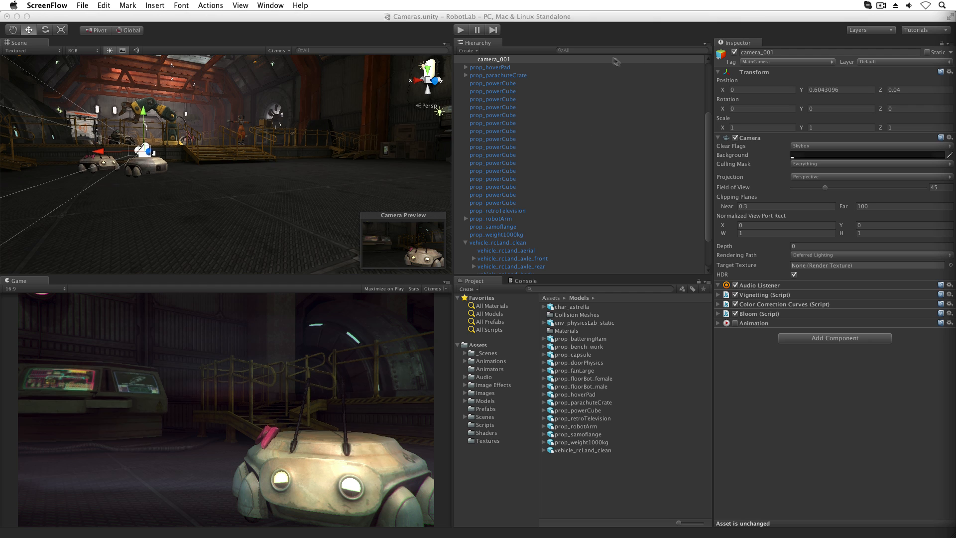
Step: Unparent camera_001 from prop_floorBot_male by placing it back in the Cameras group, and expand that group
{"action": "left_click", "coordinate": [577, 51]}
{"action": "left_click_drag", "start_coordinate": [576, 50], "coordinate": [536, 63]}
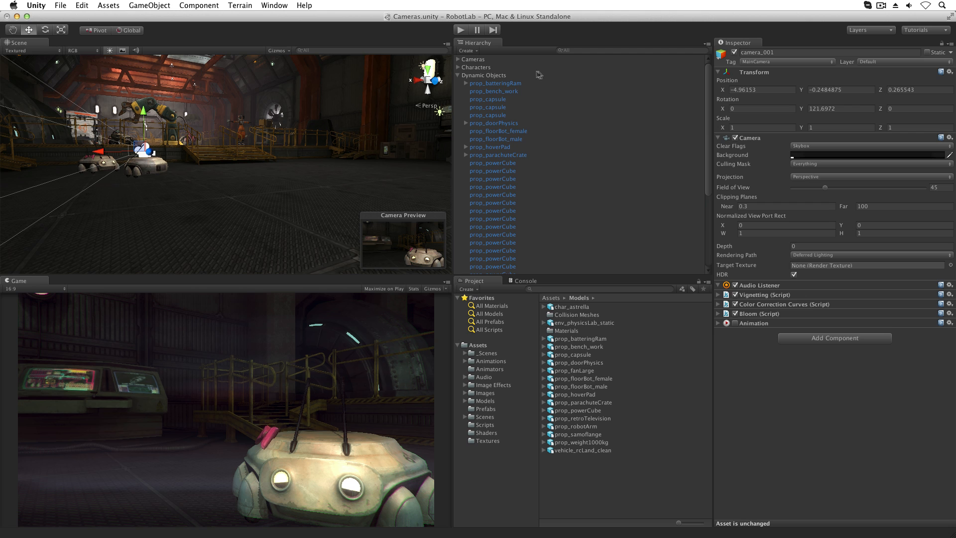
{"action": "left_click", "coordinate": [458, 60]}
Step: Set camera_001 to position X -10, Y 15, Z 2 and rotation X 90, Y 0 for a top-down view
{"action": "key", "text": "Tab"}
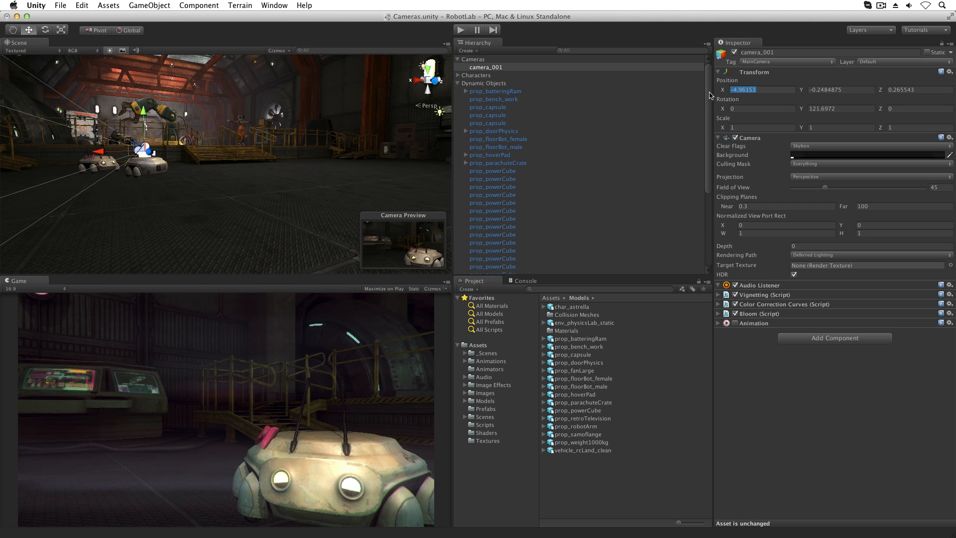
{"action": "type", "text": "-10"}
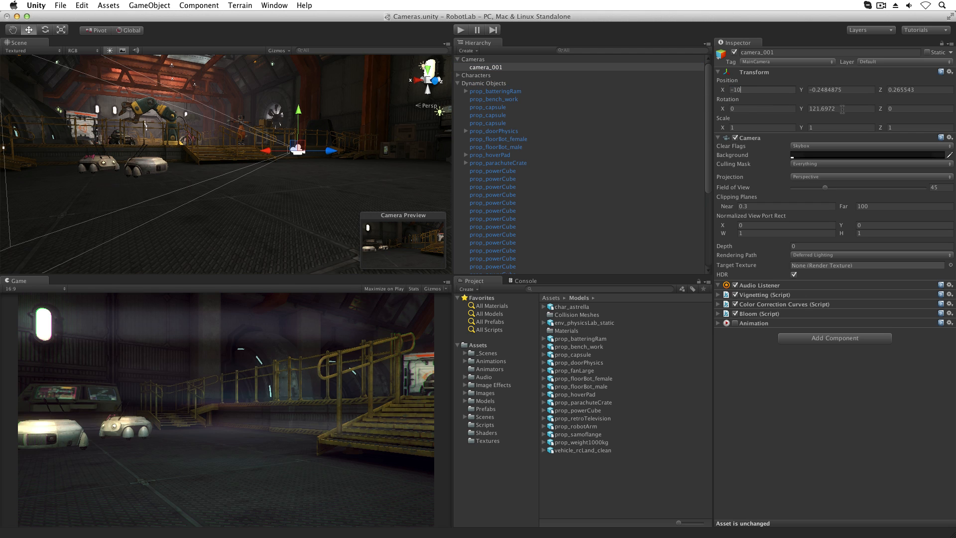
{"action": "left_click", "coordinate": [842, 108]}
{"action": "type", "text": "0"}
{"action": "left_click", "coordinate": [738, 108]}
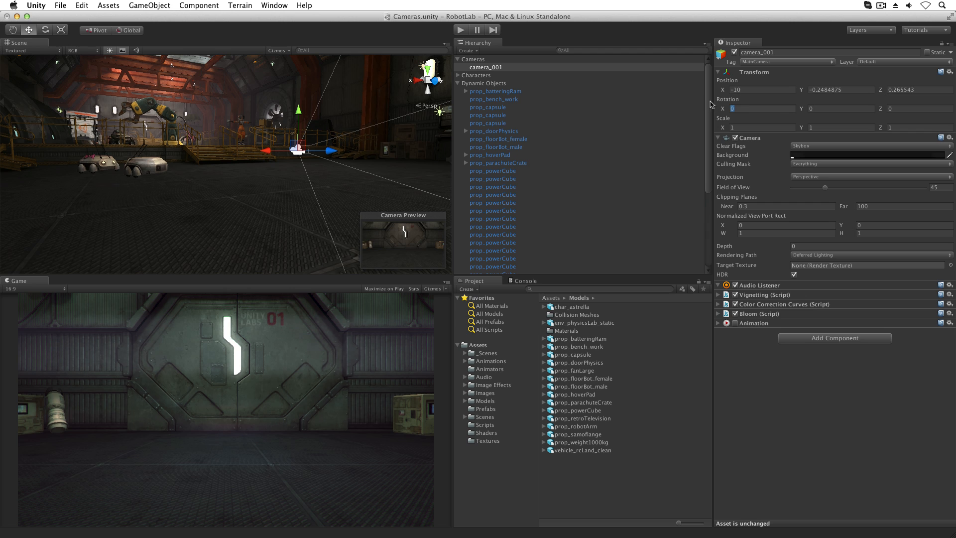
{"action": "type", "text": "90"}
{"action": "left_click_drag", "start_coordinate": [835, 90], "coordinate": [772, 93]}
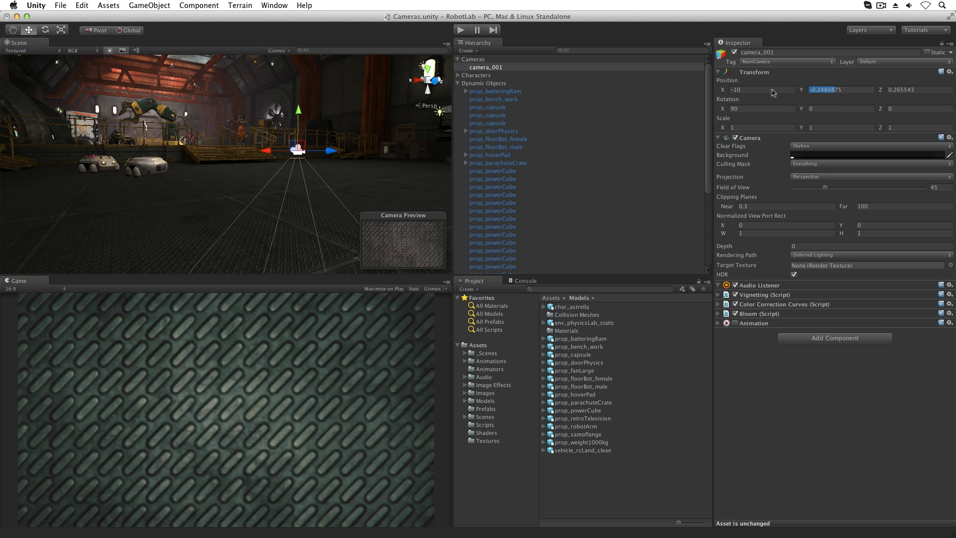
{"action": "type", "text": "15"}
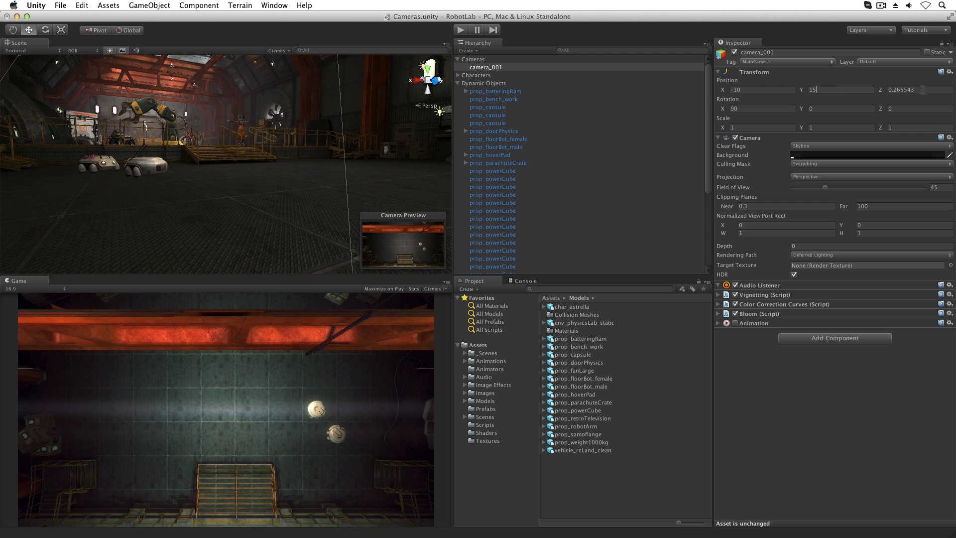
{"action": "key", "text": "Tab"}
{"action": "type", "text": "2"}
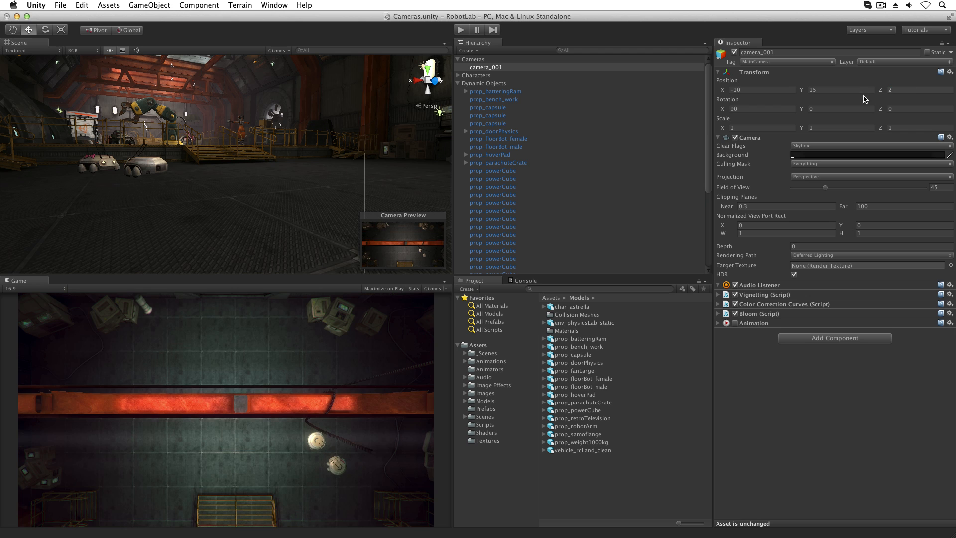
Step: Switch camera_001 to Orthographic projection with a size of 5 and run the scene
{"action": "left_click", "coordinate": [818, 177]}
{"action": "left_click", "coordinate": [818, 186]}
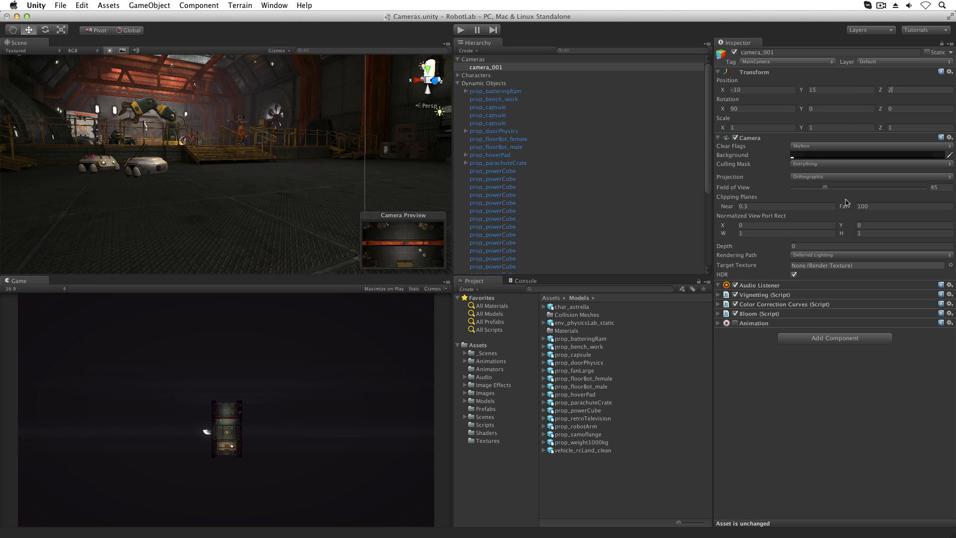
{"action": "left_click", "coordinate": [842, 186]}
{"action": "type", "text": "5"}
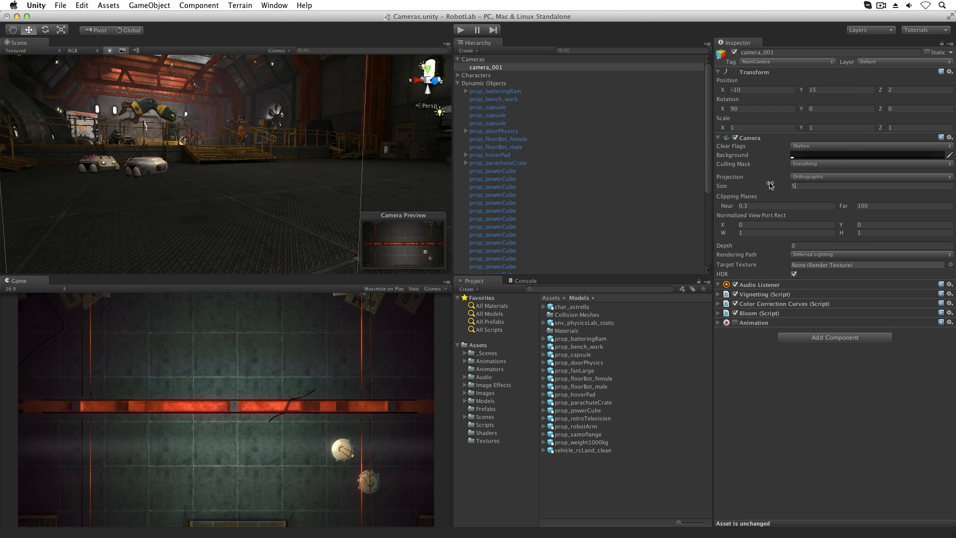
{"action": "left_click", "coordinate": [458, 31]}
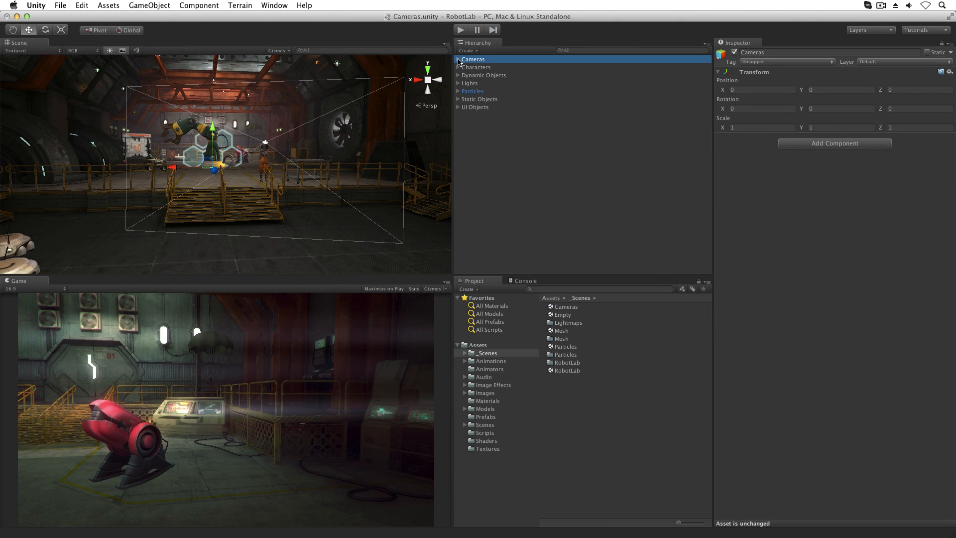
Step: Expand the Cameras group and deactivate camera_001
{"action": "left_click", "coordinate": [459, 60]}
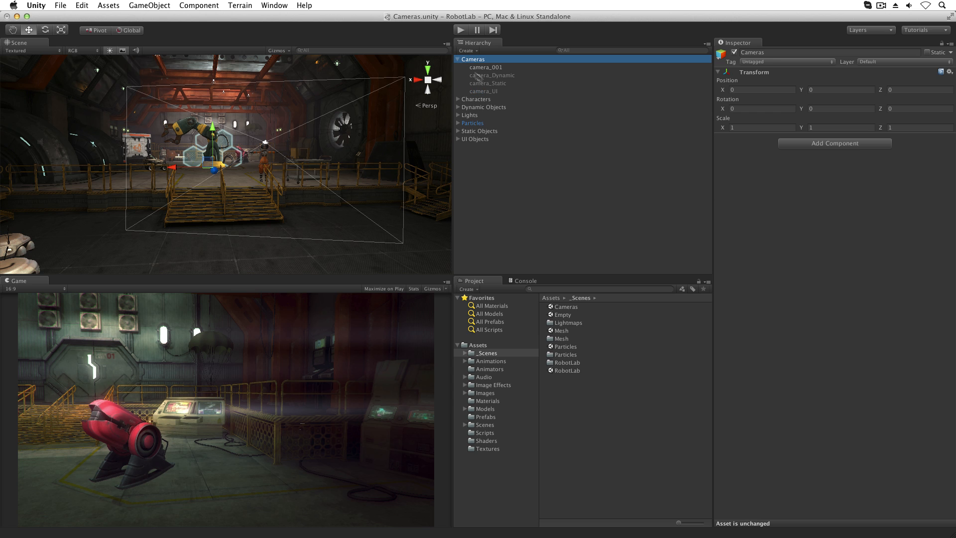
{"action": "left_click", "coordinate": [502, 69]}
{"action": "left_click", "coordinate": [735, 51]}
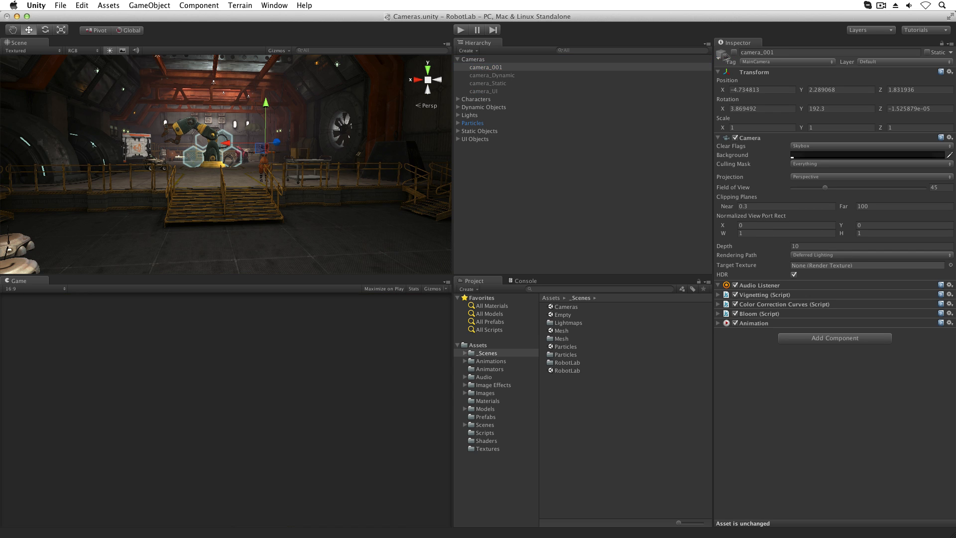
Step: Activate camera_Dynamic, camera_Static and camera_UI together
{"action": "left_click", "coordinate": [593, 76]}
{"action": "left_click", "coordinate": [593, 91], "text": "shift"}
{"action": "left_click", "coordinate": [735, 52]}
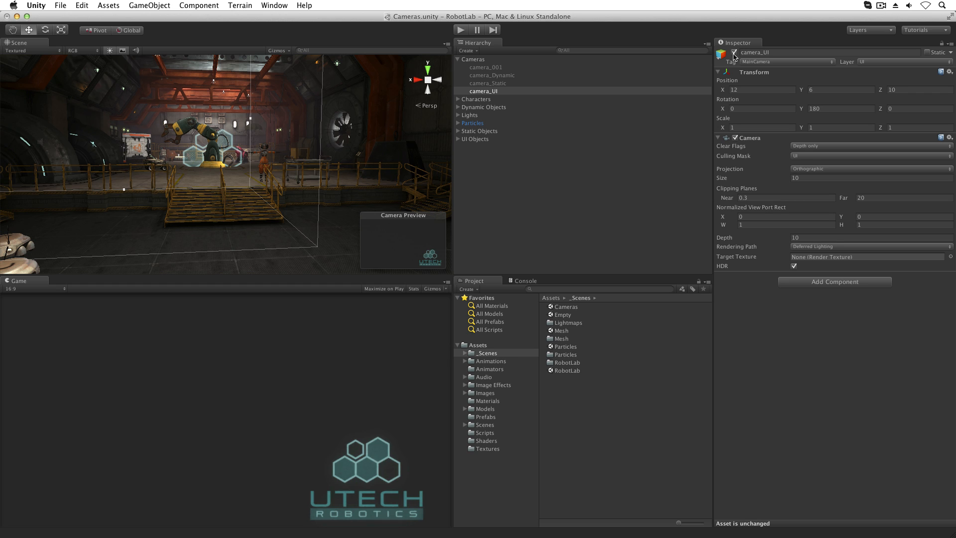
Step: Toggle the UI, dynamic and static cameras individually to compare what each one renders
{"action": "left_click", "coordinate": [735, 53]}
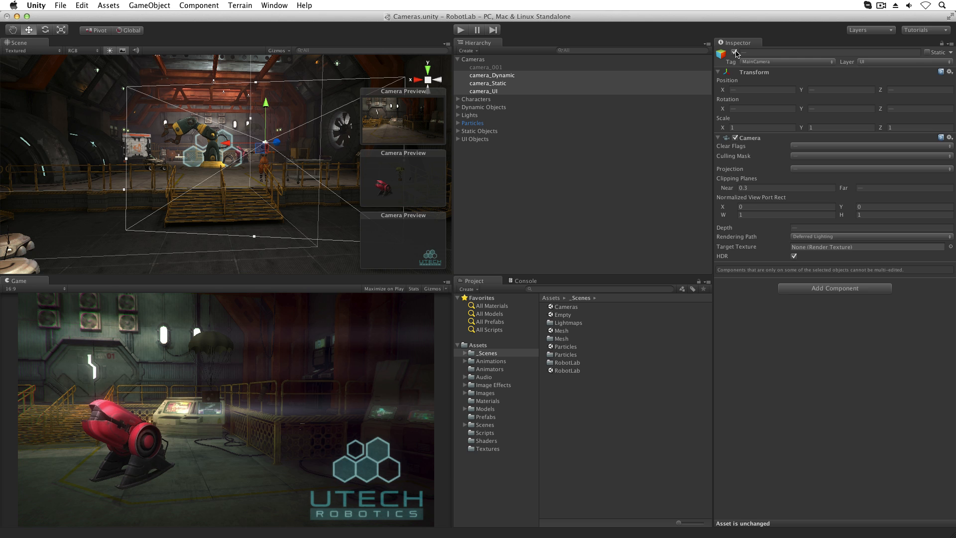
{"action": "left_click", "coordinate": [551, 75]}
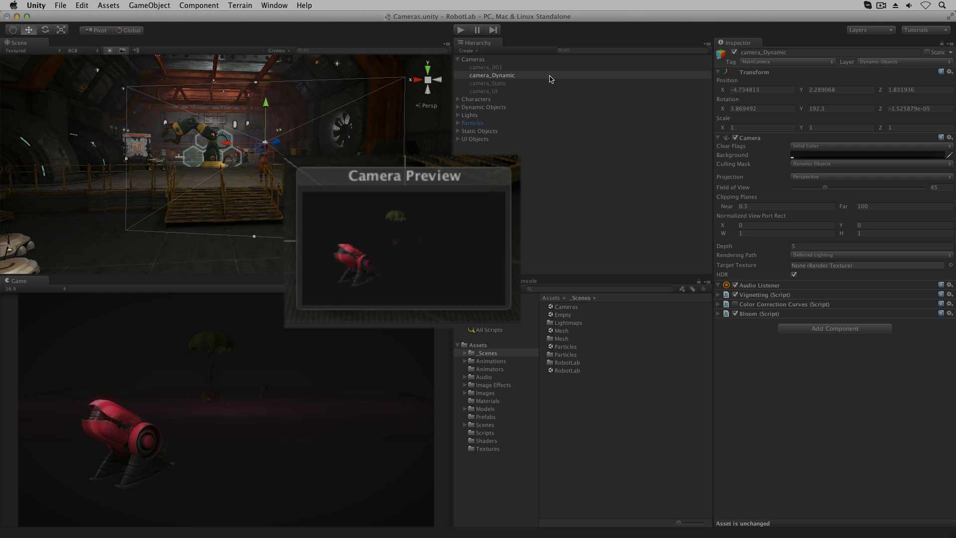
{"action": "left_click", "coordinate": [735, 52]}
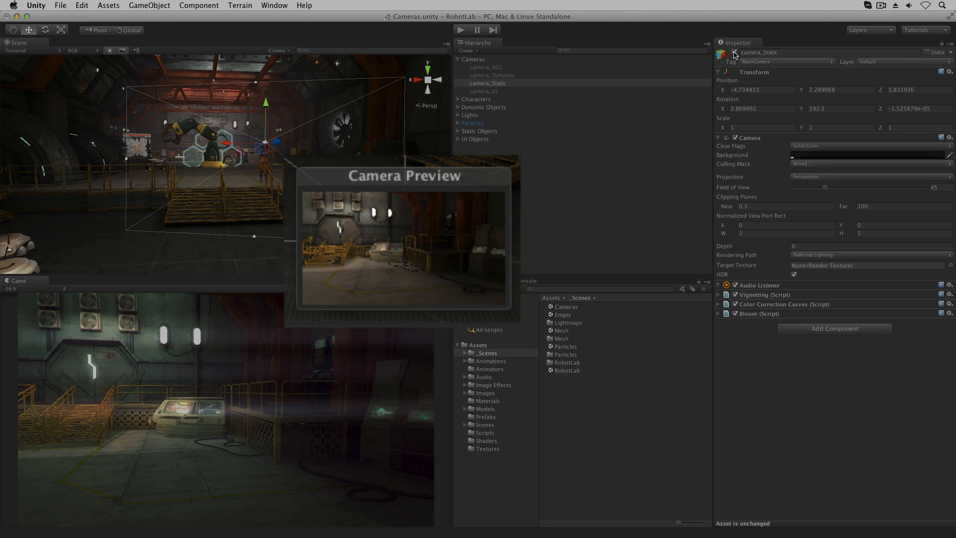
{"action": "key", "text": "Down"}
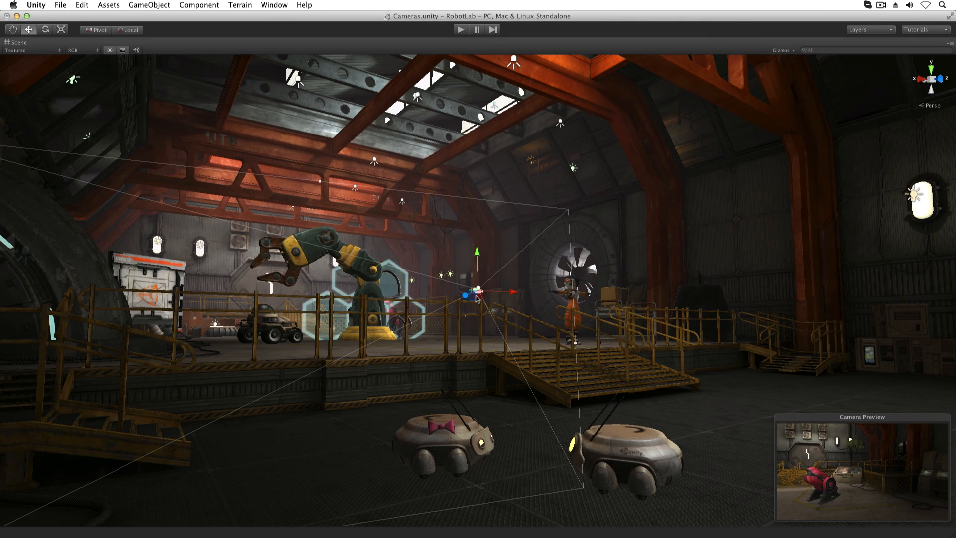
Step: Move the selected camera sideways across the lab toward the platform stairs
{"action": "left_click_drag", "start_coordinate": [503, 295], "coordinate": [707, 221]}
{"action": "left_click_drag", "start_coordinate": [709, 178], "coordinate": [617, 324]}
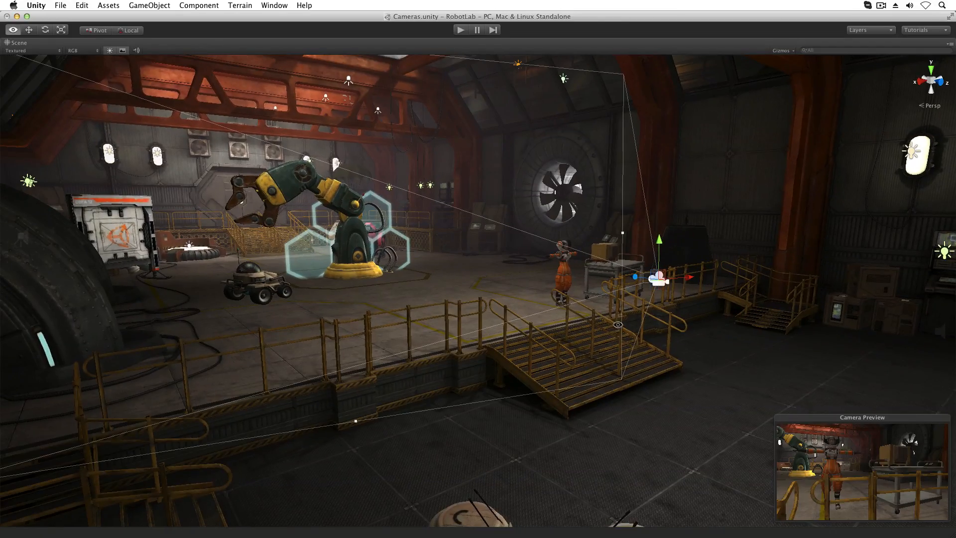
Step: Examine the camera's placement and view frustum in the lab from several angles
{"action": "right_click_drag", "start_coordinate": [618, 324], "coordinate": [893, 233], "text": "alt"}
{"action": "left_click_drag", "start_coordinate": [858, 241], "coordinate": [783, 252], "text": "alt"}
{"action": "middle_click_drag", "start_coordinate": [849, 231], "coordinate": [550, 269]}
{"action": "middle_click_drag", "start_coordinate": [321, 303], "coordinate": [254, 299]}
{"action": "left_click_drag", "start_coordinate": [437, 356], "coordinate": [297, 267], "text": "alt"}
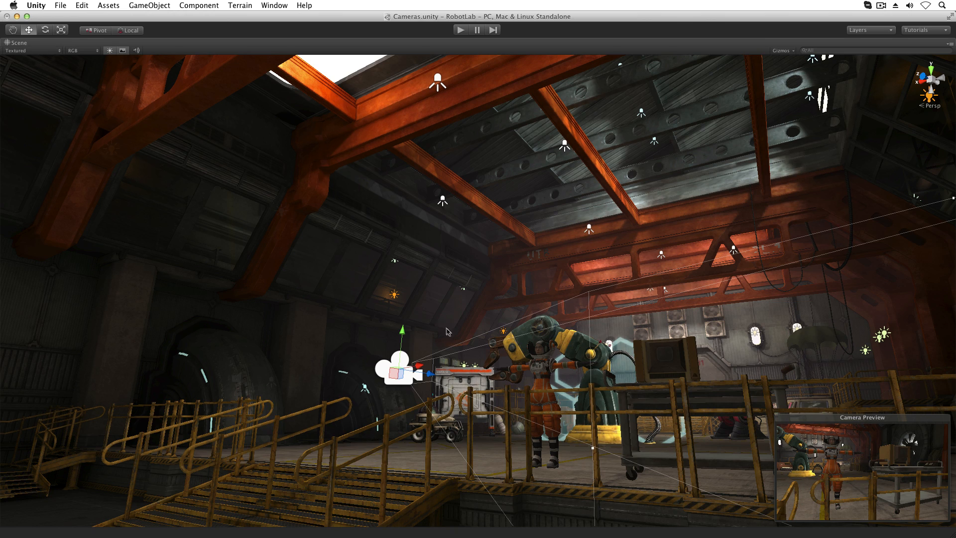
{"action": "left_click_drag", "start_coordinate": [448, 331], "coordinate": [543, 397], "text": "alt"}
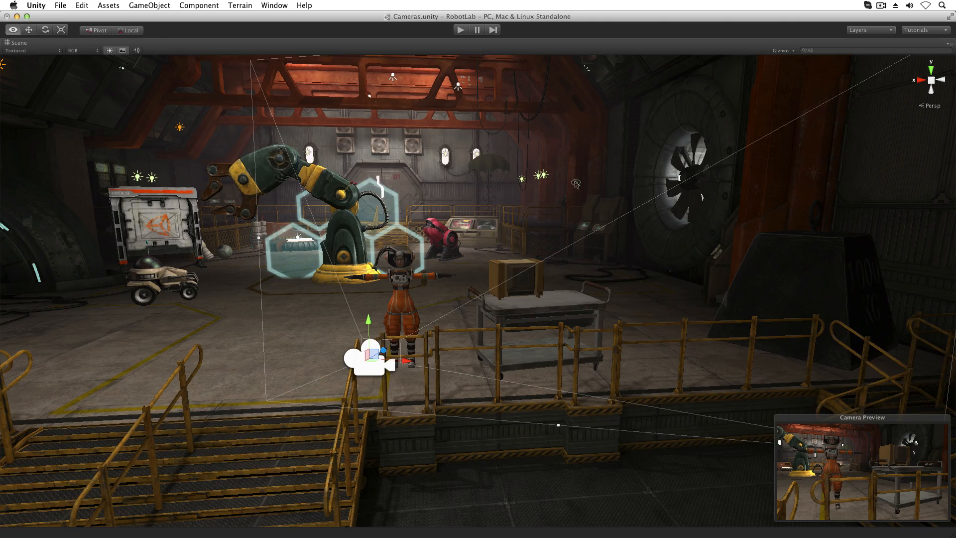
{"action": "left_click_drag", "start_coordinate": [571, 180], "coordinate": [577, 239], "text": "alt"}
{"action": "left_click_drag", "start_coordinate": [592, 318], "coordinate": [634, 425], "text": "alt"}
Step: View the whole lab model and the camera's full frustum from far outside
{"action": "right_click_drag", "start_coordinate": [794, 352], "coordinate": [588, 239], "text": "alt"}
{"action": "right_click_drag", "start_coordinate": [806, 301], "coordinate": [464, 344], "text": "alt"}
{"action": "right_click_drag", "start_coordinate": [777, 298], "coordinate": [457, 338], "text": "alt"}
{"action": "right_click_drag", "start_coordinate": [702, 302], "coordinate": [495, 322], "text": "alt"}
{"action": "right_click_drag", "start_coordinate": [731, 296], "coordinate": [578, 304], "text": "alt"}
{"action": "left_click_drag", "start_coordinate": [604, 345], "coordinate": [604, 226], "text": "alt"}
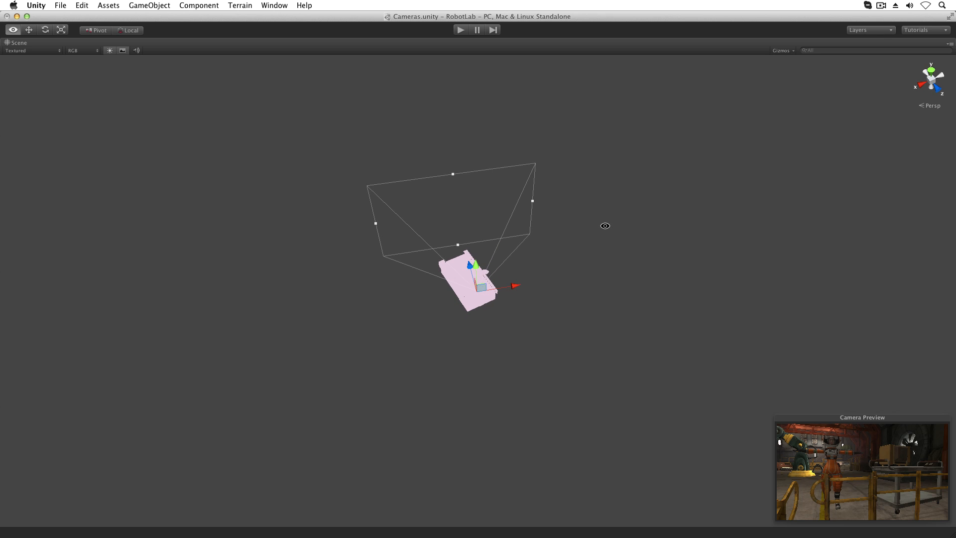
{"action": "left_click_drag", "start_coordinate": [704, 238], "coordinate": [404, 186], "text": "alt"}
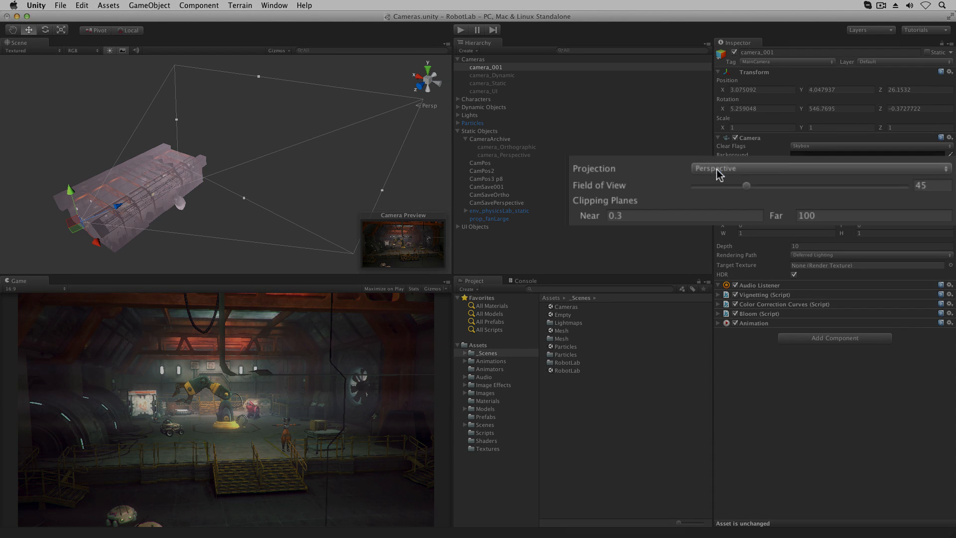
Step: Switch camera_001's projection to Orthographic and back to Perspective, and inspect the perspective frustum
{"action": "left_click", "coordinate": [803, 177]}
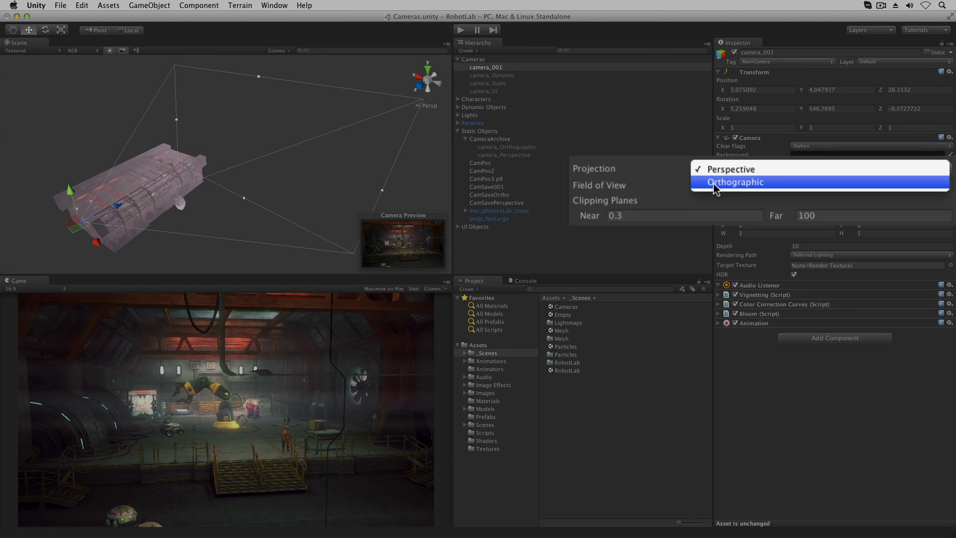
{"action": "left_click", "coordinate": [715, 183]}
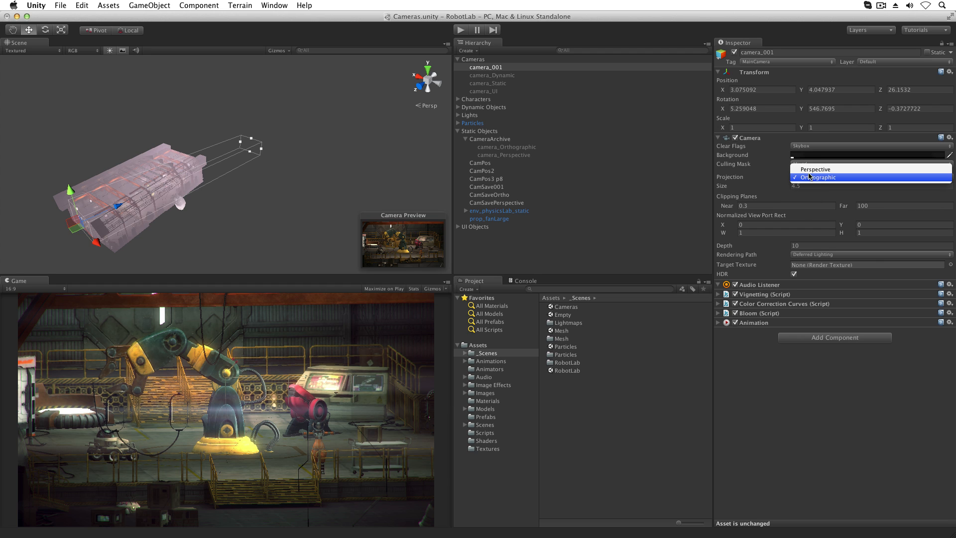
{"action": "left_click", "coordinate": [806, 170]}
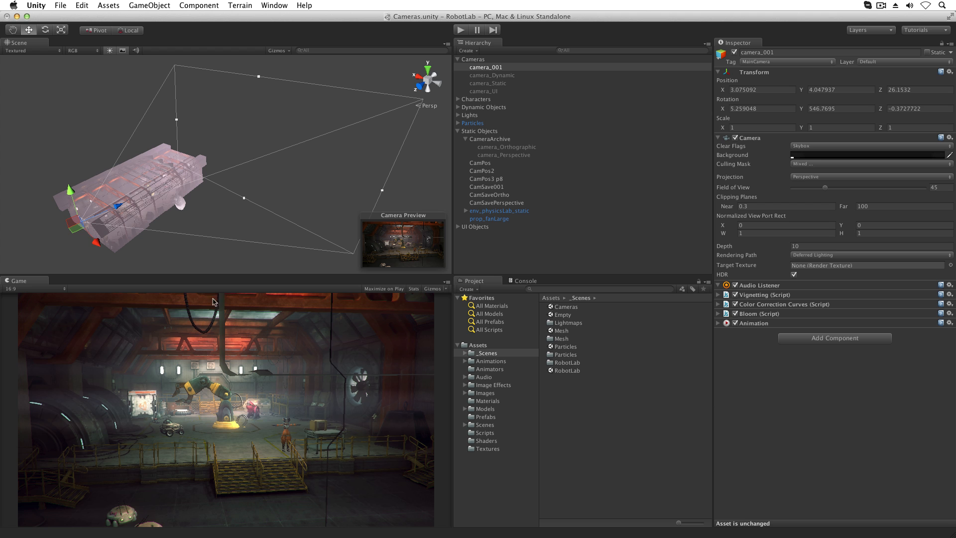
{"action": "left_click_drag", "start_coordinate": [234, 225], "coordinate": [244, 181], "text": "alt"}
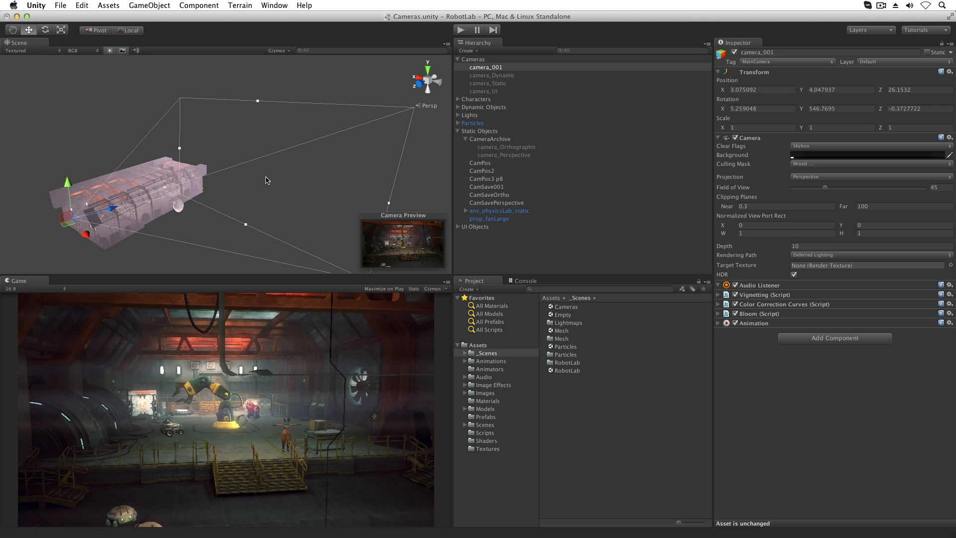
Step: Set camera_001's projection to Orthographic and inspect its box-shaped view volume around the lab from several angles
{"action": "left_click", "coordinate": [830, 177]}
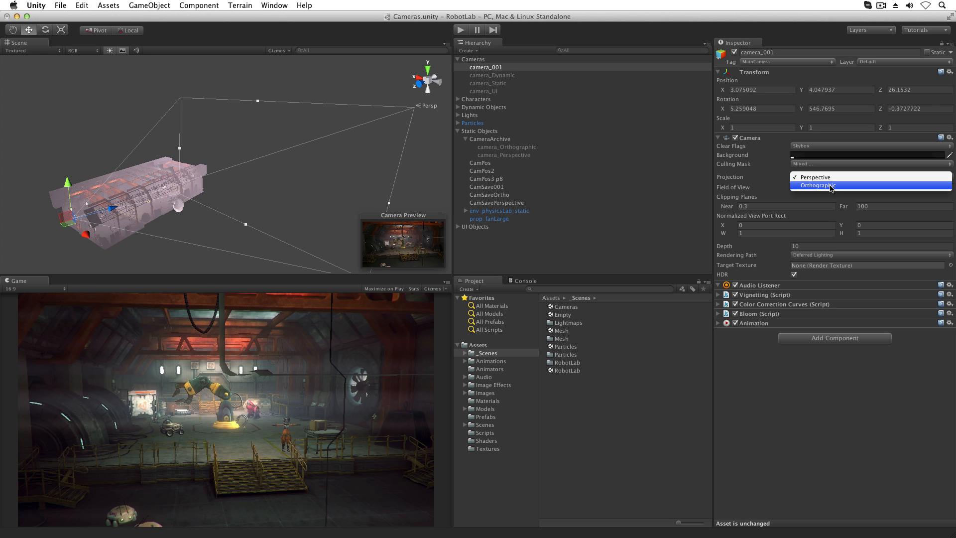
{"action": "left_click", "coordinate": [828, 185]}
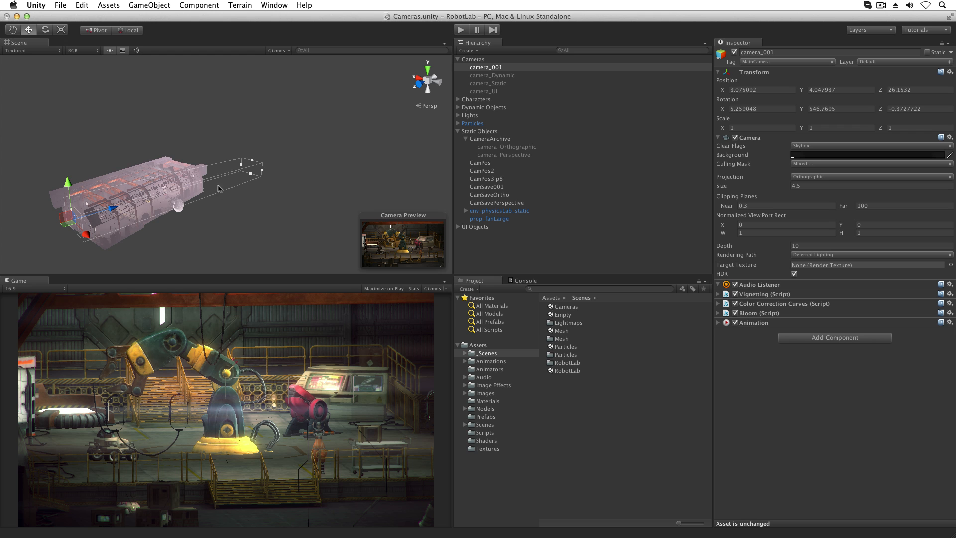
{"action": "middle_click_drag", "start_coordinate": [224, 197], "coordinate": [391, 180]}
{"action": "left_click_drag", "start_coordinate": [392, 173], "coordinate": [328, 184], "text": "alt"}
{"action": "middle_click_drag", "start_coordinate": [328, 183], "coordinate": [248, 155]}
{"action": "left_click_drag", "start_coordinate": [235, 164], "coordinate": [338, 199], "text": "alt"}
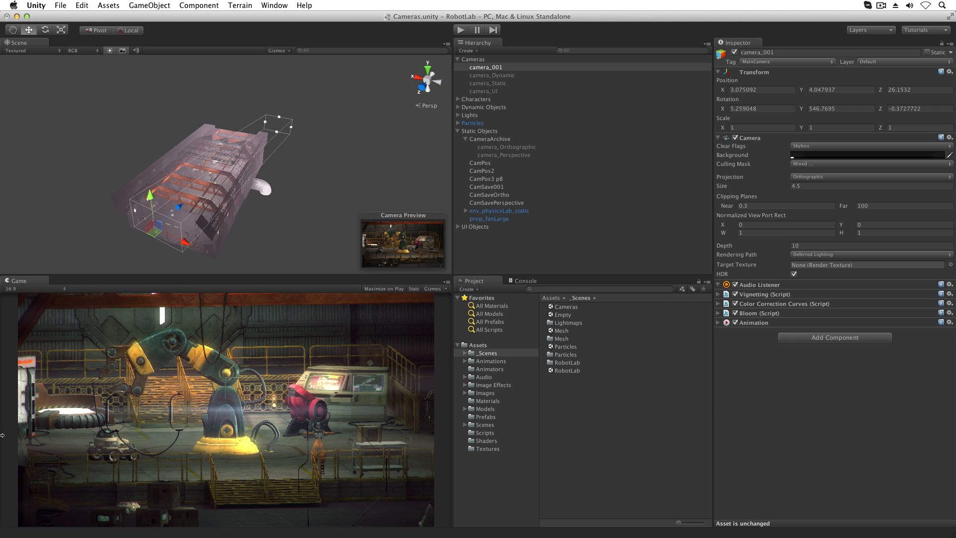
Step: Activate the camera_UI object under Cameras
{"action": "key", "text": "shift"}
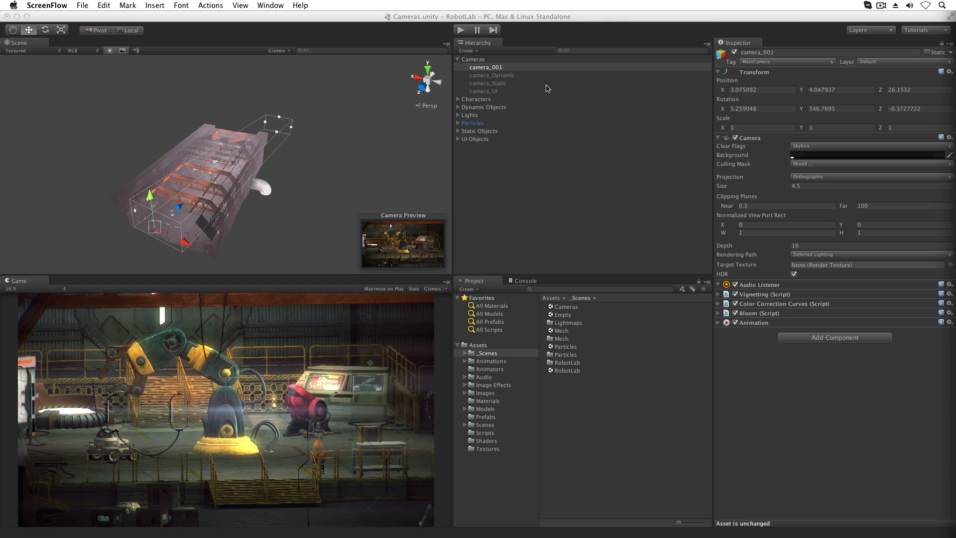
{"action": "left_click", "coordinate": [519, 91]}
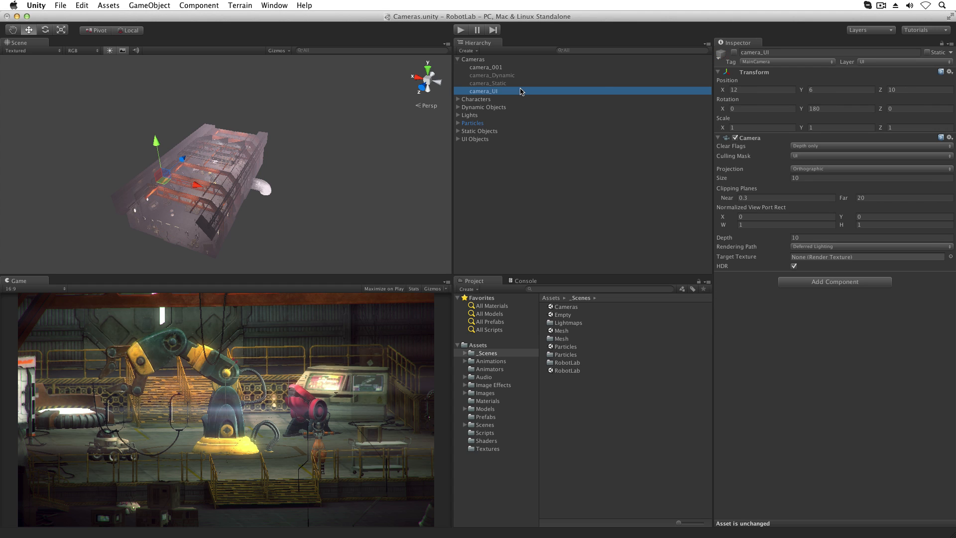
{"action": "left_click", "coordinate": [735, 53]}
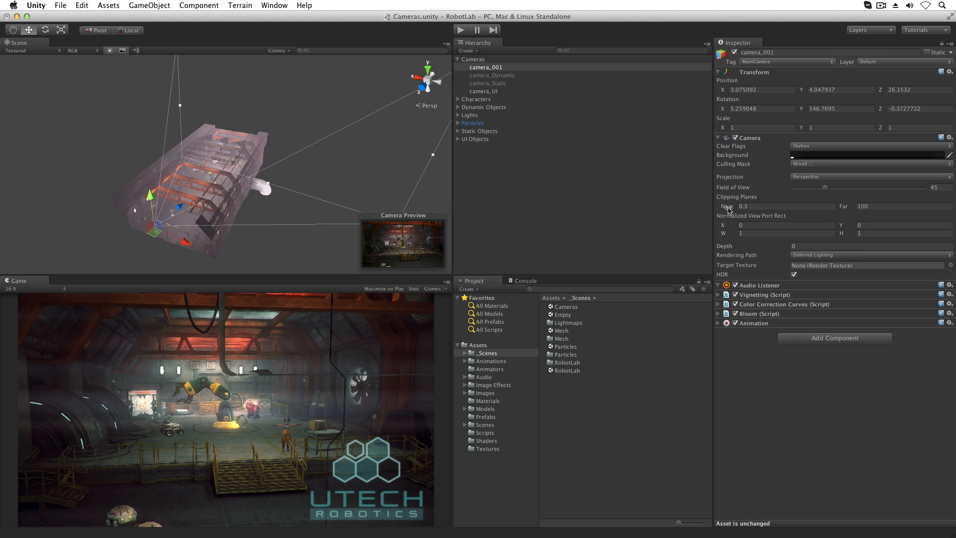
Step: Adjust camera_001's clipping planes, bringing Far to 52, and narrow its field of view for a close-up
{"action": "left_click", "coordinate": [725, 206]}
{"action": "left_click_drag", "start_coordinate": [724, 207], "coordinate": [769, 207]}
{"action": "left_click_drag", "start_coordinate": [843, 206], "coordinate": [748, 233]}
{"action": "left_click_drag", "start_coordinate": [825, 188], "coordinate": [793, 199]}
Step: Set camera_001's projection to Orthographic, try a different size, and undo the size change
{"action": "left_click", "coordinate": [831, 177]}
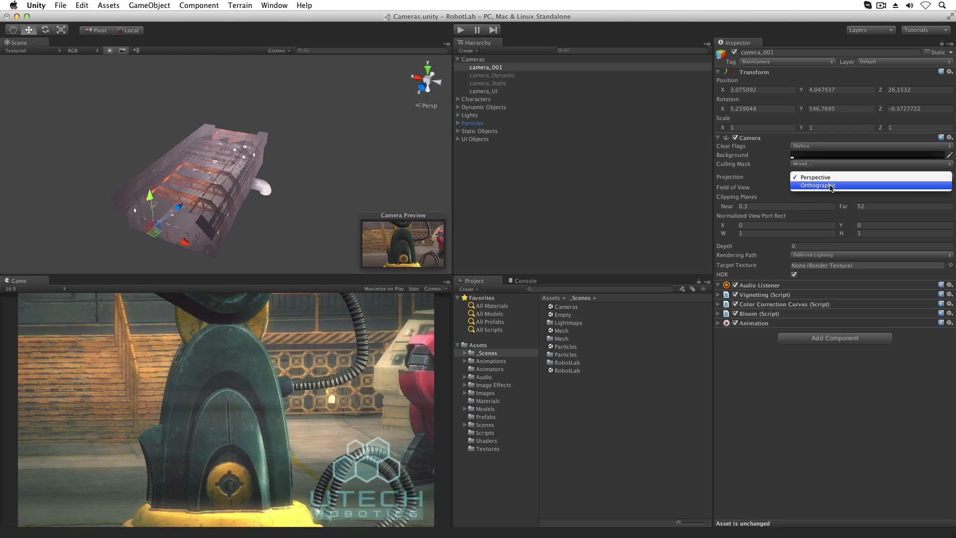
{"action": "left_click", "coordinate": [830, 186]}
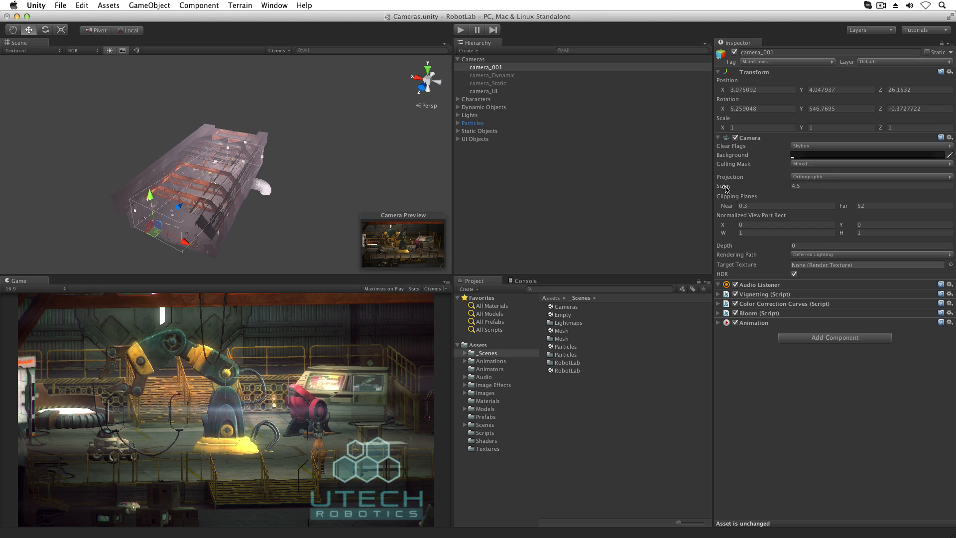
{"action": "mouse_move", "coordinate": [726, 189]}
{"action": "left_mouse_down"}
{"action": "mouse_move", "coordinate": [740, 190]}
{"action": "mouse_move", "coordinate": [723, 194]}
{"action": "left_mouse_up"}
{"action": "key", "text": "super+z"}
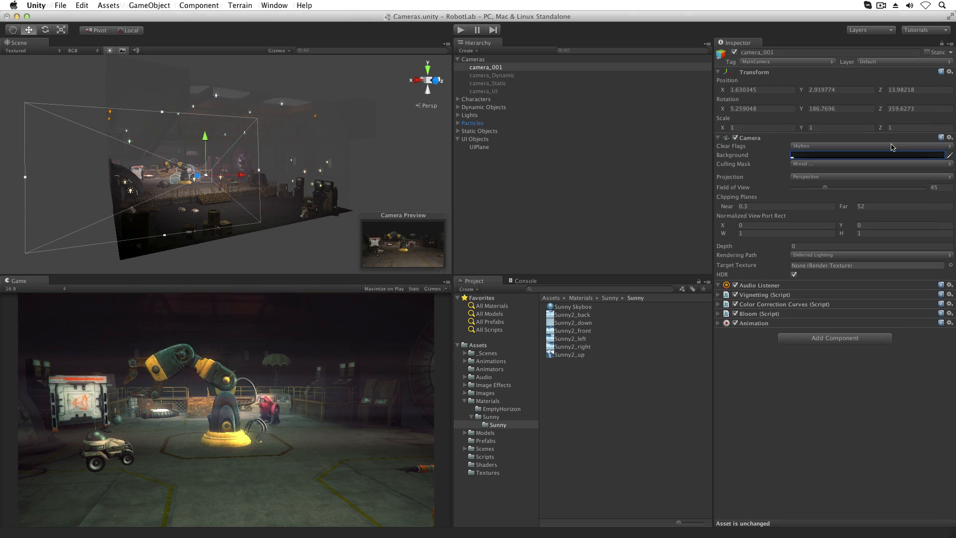
Step: With camera_001's Clear Flags kept on Skybox, set its background color to bright blue, RGB 17, 103, 255
{"action": "left_click", "coordinate": [892, 147]}
{"action": "left_click", "coordinate": [889, 146]}
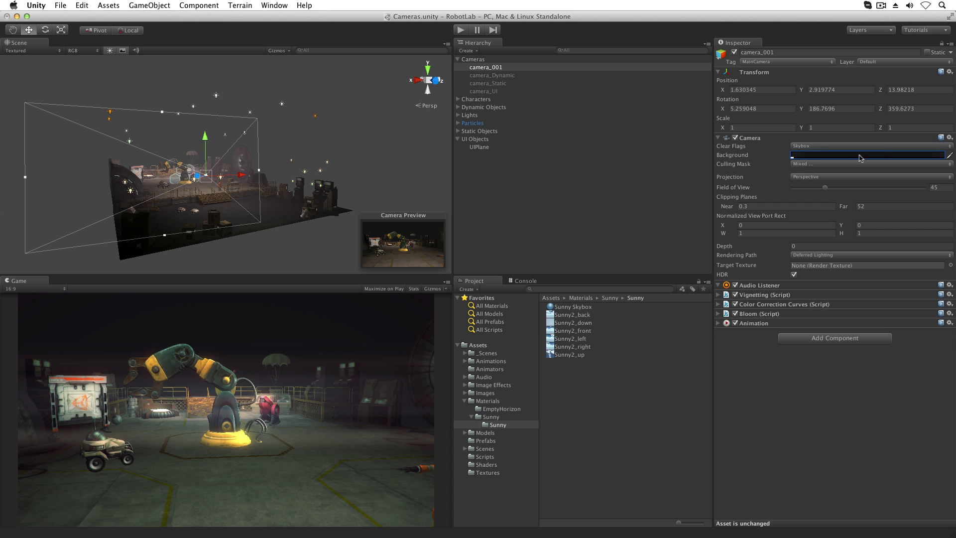
{"action": "left_click", "coordinate": [863, 157]}
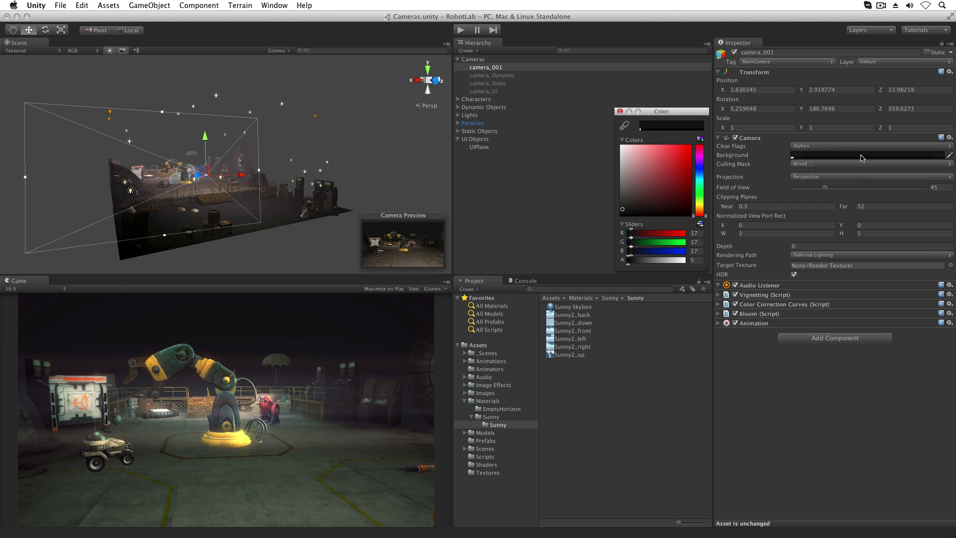
{"action": "left_click_drag", "start_coordinate": [631, 250], "coordinate": [651, 243]}
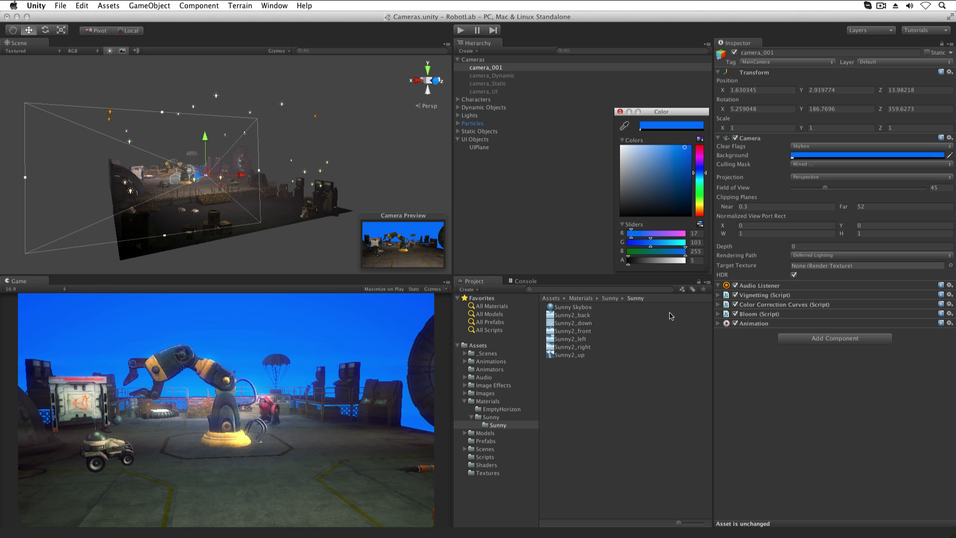
Step: Switch camera_001's Clear Flags to Solid Color, to Depth only, and to Don't Clear in play mode
{"action": "left_click", "coordinate": [919, 147]}
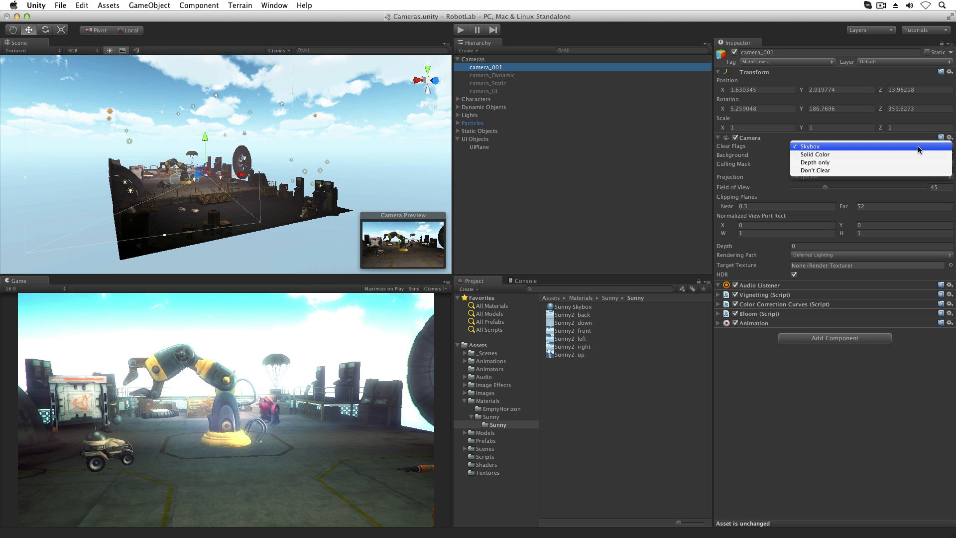
{"action": "left_click", "coordinate": [918, 156]}
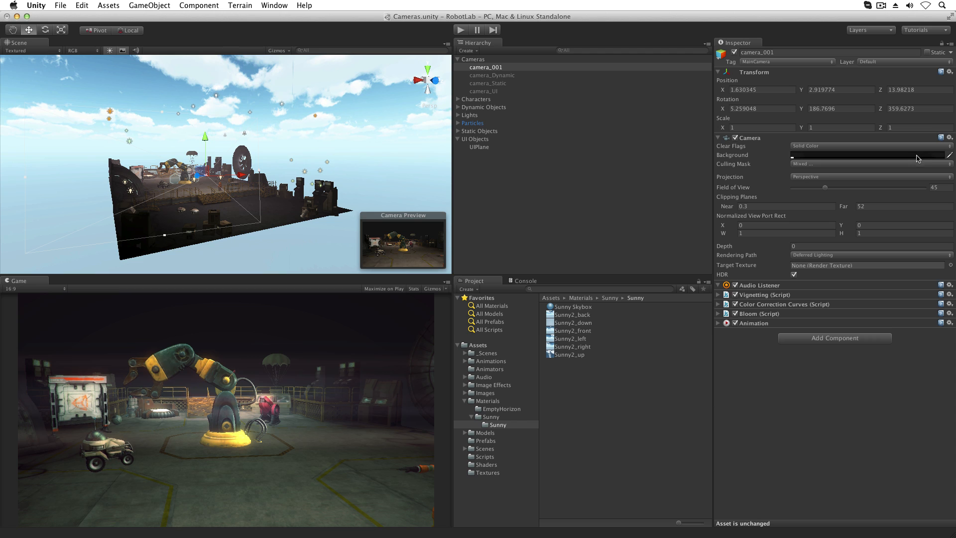
{"action": "left_click", "coordinate": [914, 146]}
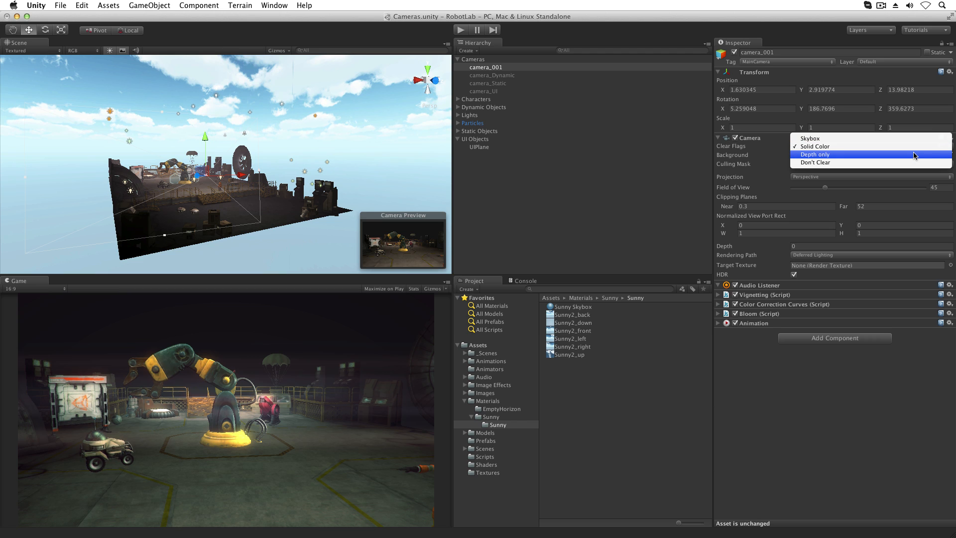
{"action": "left_click", "coordinate": [915, 156]}
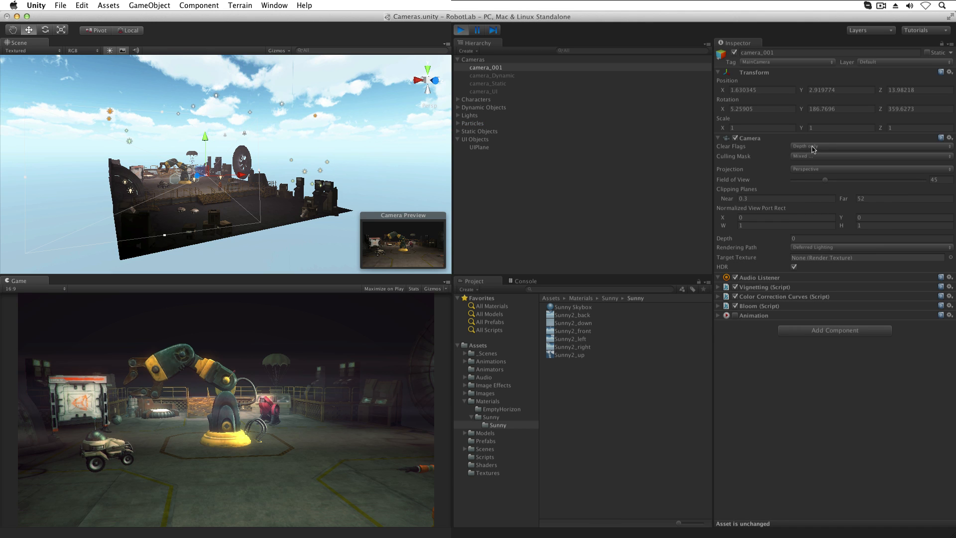
{"action": "left_click", "coordinate": [813, 146]}
{"action": "left_click", "coordinate": [814, 154]}
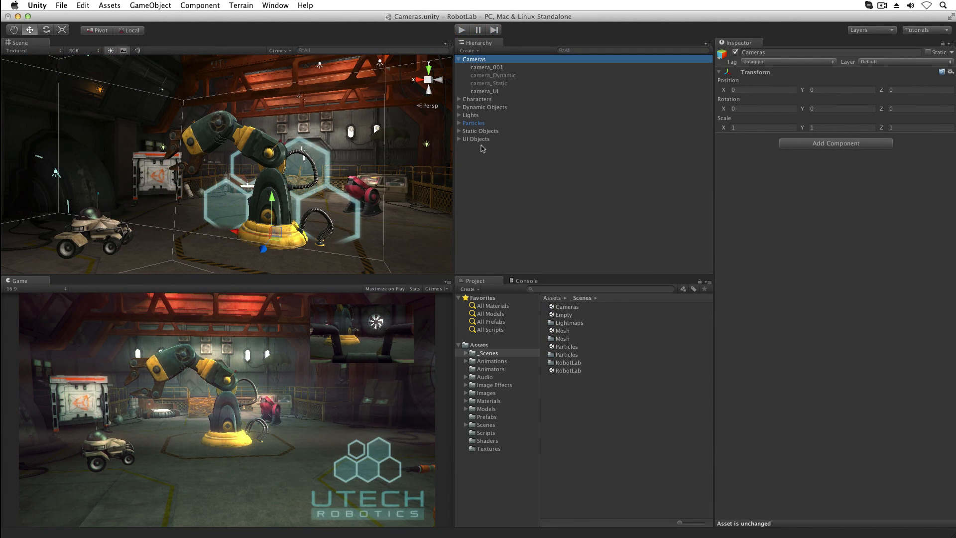
Step: Compare the camera settings of camera_UI and camera_001, and review the layers in camera_001's culling mask
{"action": "left_click", "coordinate": [511, 92]}
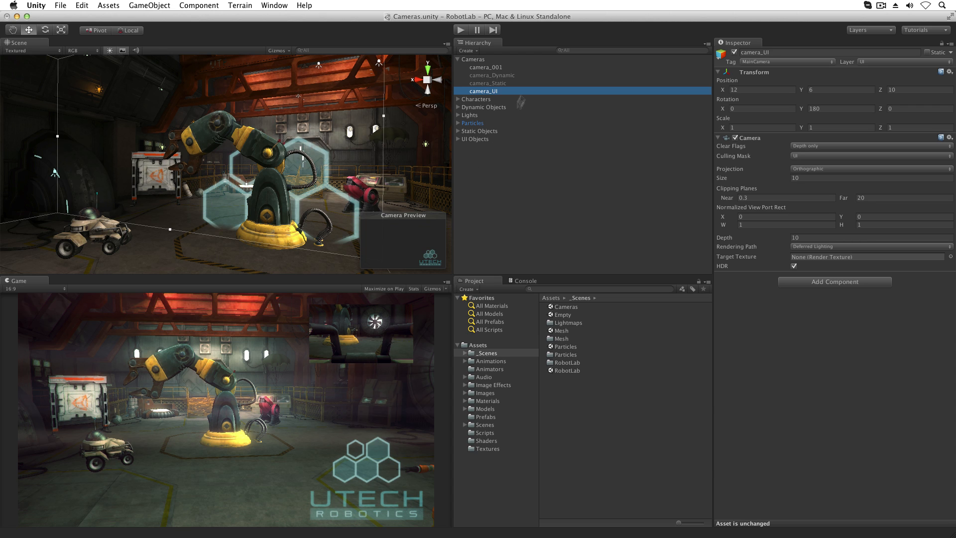
{"action": "left_click", "coordinate": [500, 67]}
{"action": "left_click", "coordinate": [500, 67]}
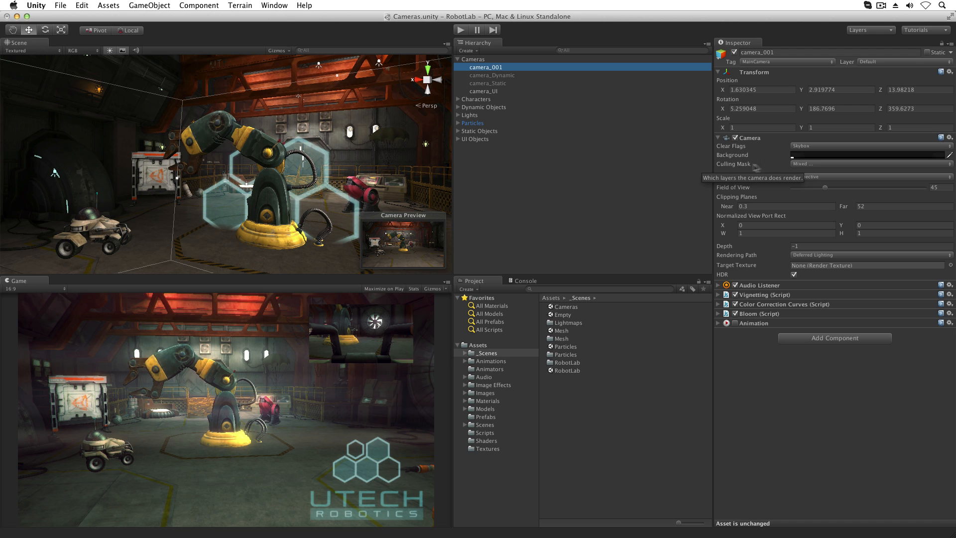
{"action": "left_click", "coordinate": [821, 164]}
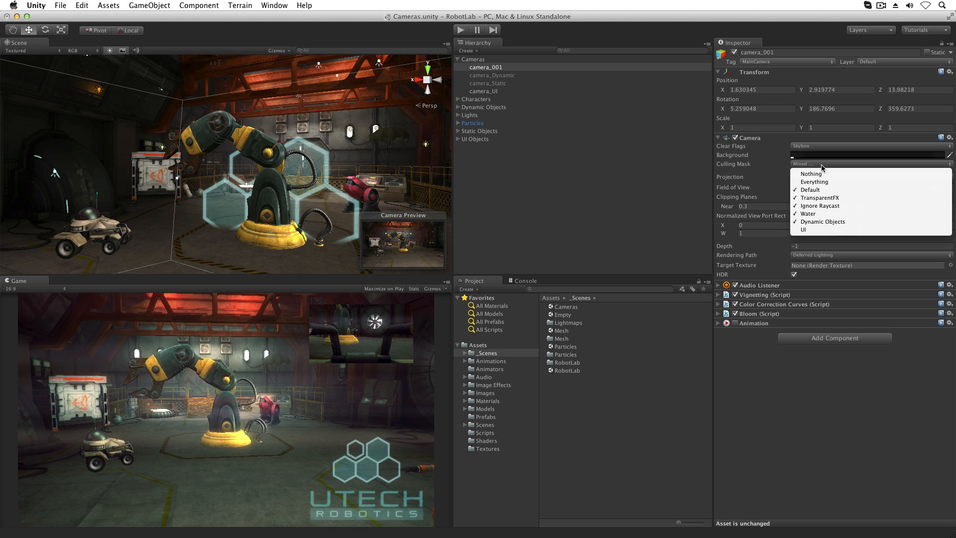
Step: Check the layer assignment of UIPlane inside the UI Objects group
{"action": "left_click", "coordinate": [458, 139]}
{"action": "left_click", "coordinate": [493, 148]}
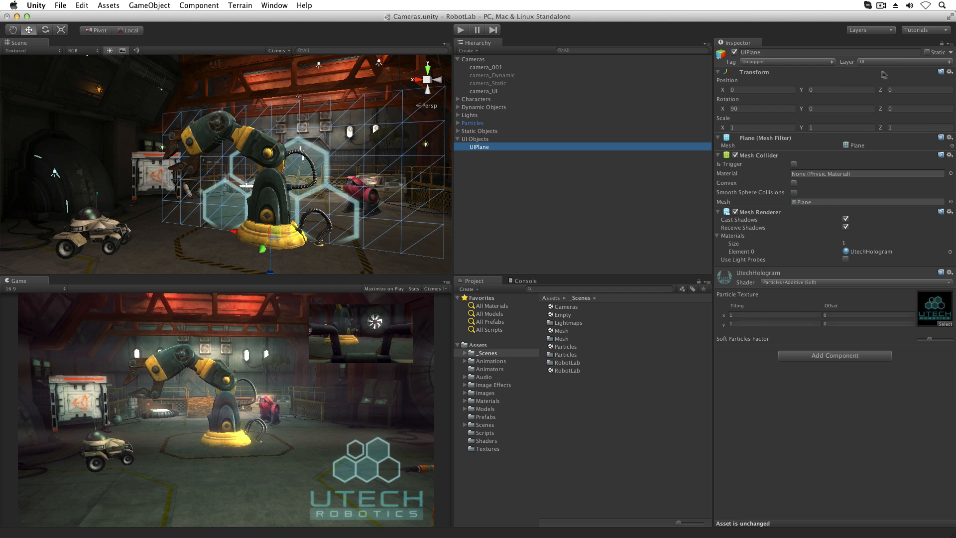
{"action": "left_click", "coordinate": [899, 63]}
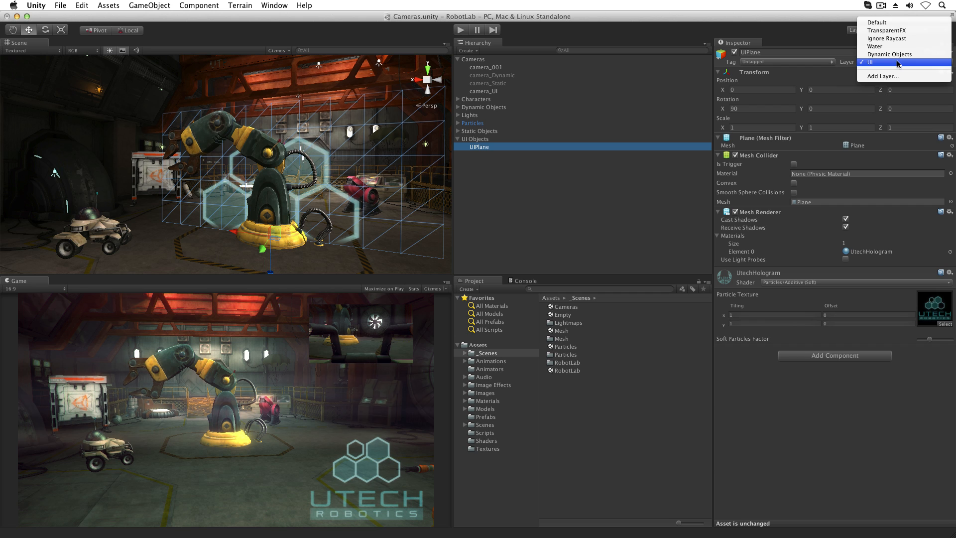
Step: Review camera_UI's culling mask, clear flags, depth and projection options without changing them
{"action": "left_click", "coordinate": [492, 92]}
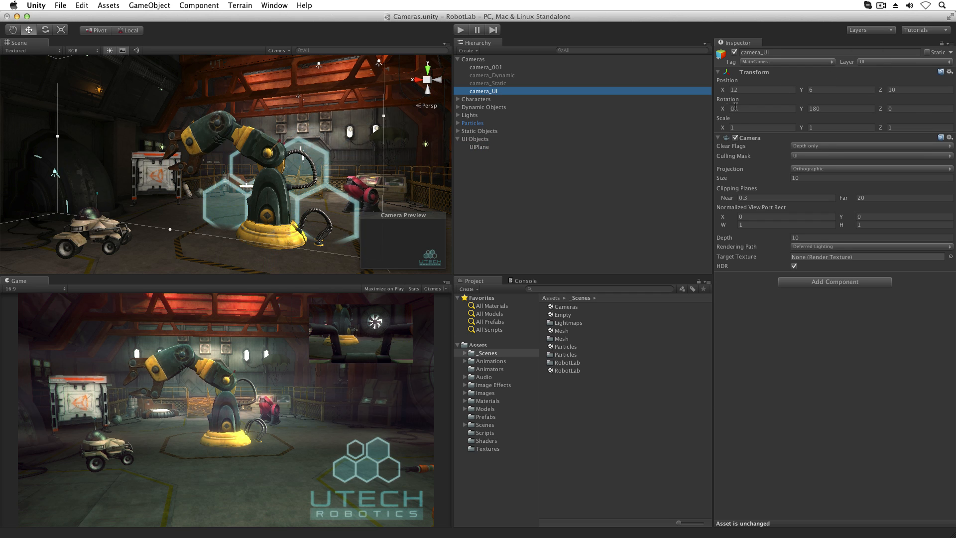
{"action": "left_click", "coordinate": [827, 155]}
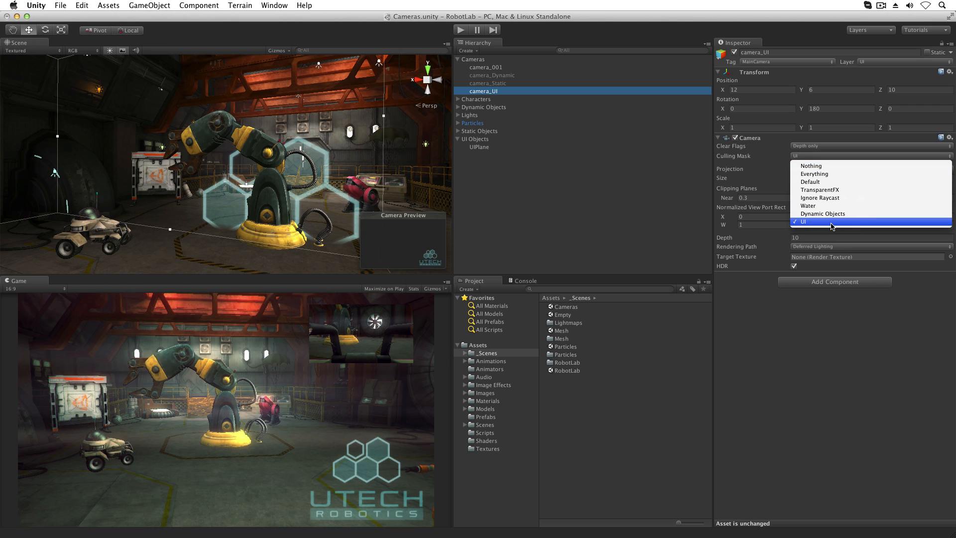
{"action": "left_click", "coordinate": [853, 145]}
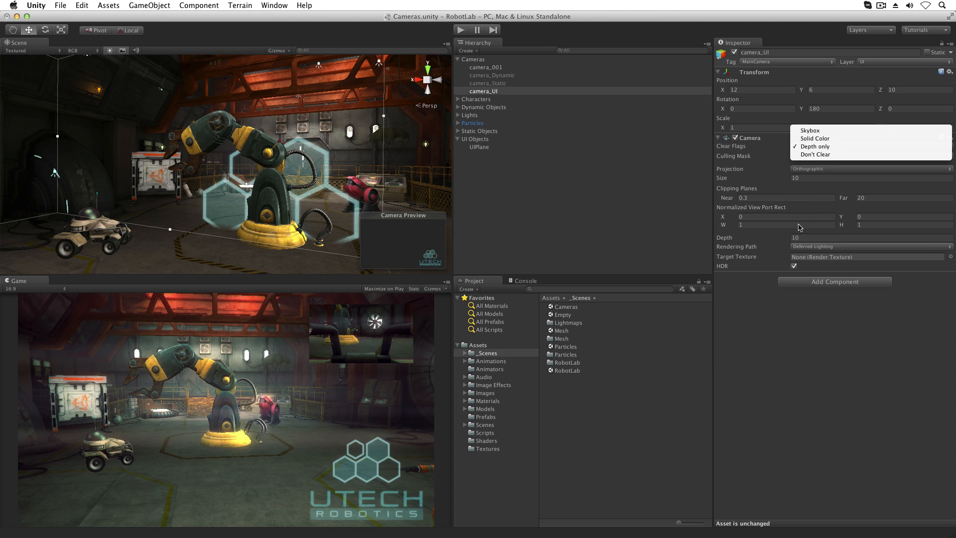
{"action": "left_click", "coordinate": [816, 236]}
{"action": "left_click", "coordinate": [815, 236]}
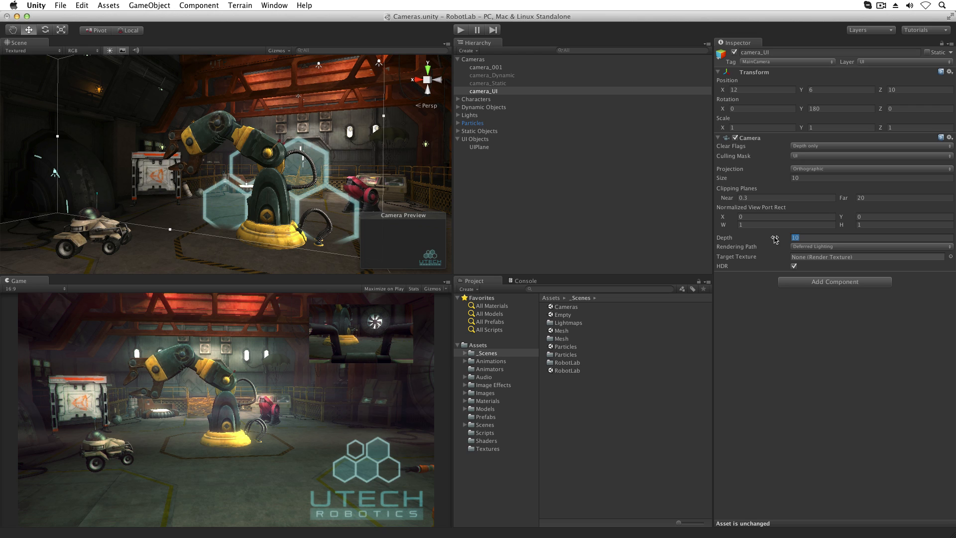
{"action": "left_click", "coordinate": [826, 170]}
{"action": "left_click", "coordinate": [826, 170]}
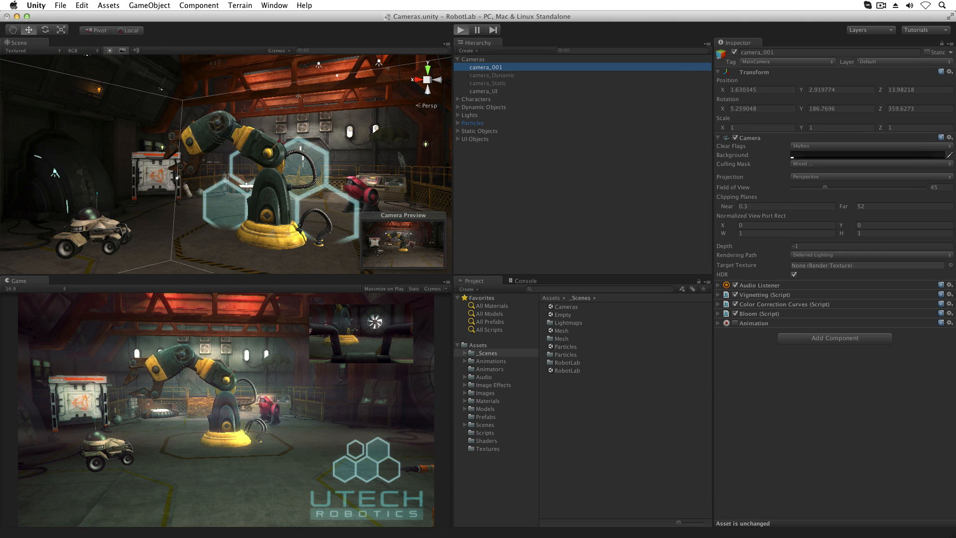
Step: Run the scene in play mode to preview the combined camera output
{"action": "key", "text": "super+p"}
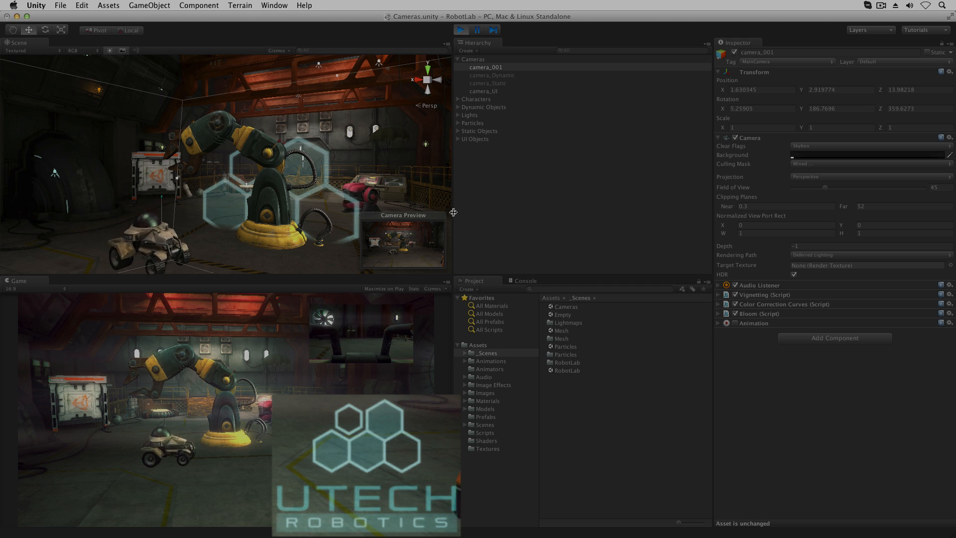